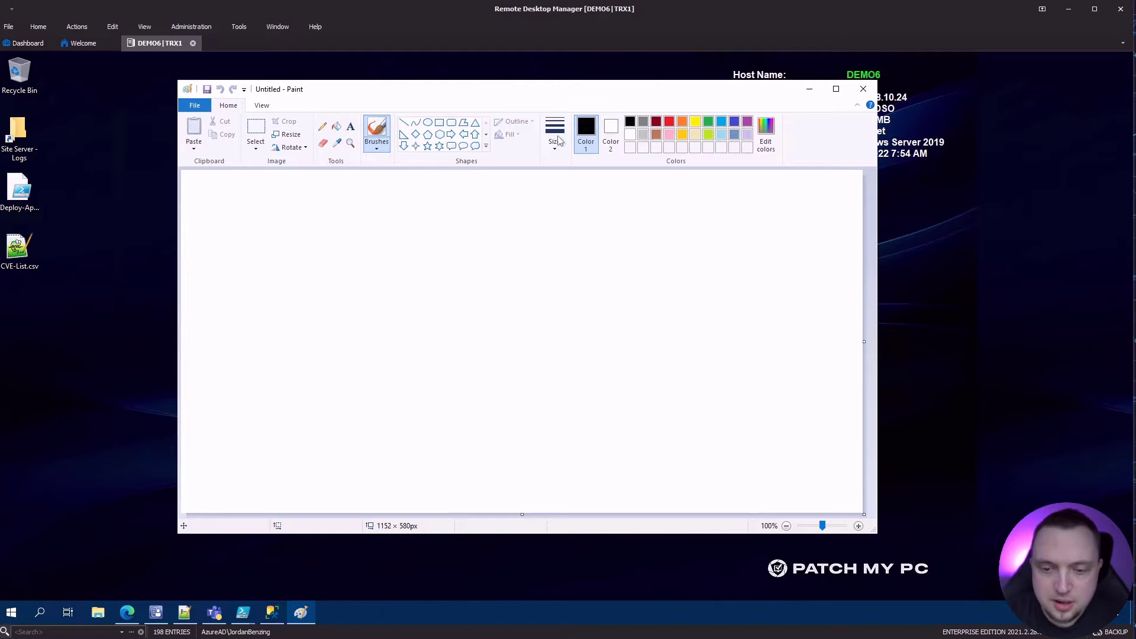
- Draw a long black horizontal line across the middle of the canvas as a timeline
{"action": "left_click", "coordinate": [404, 122]}
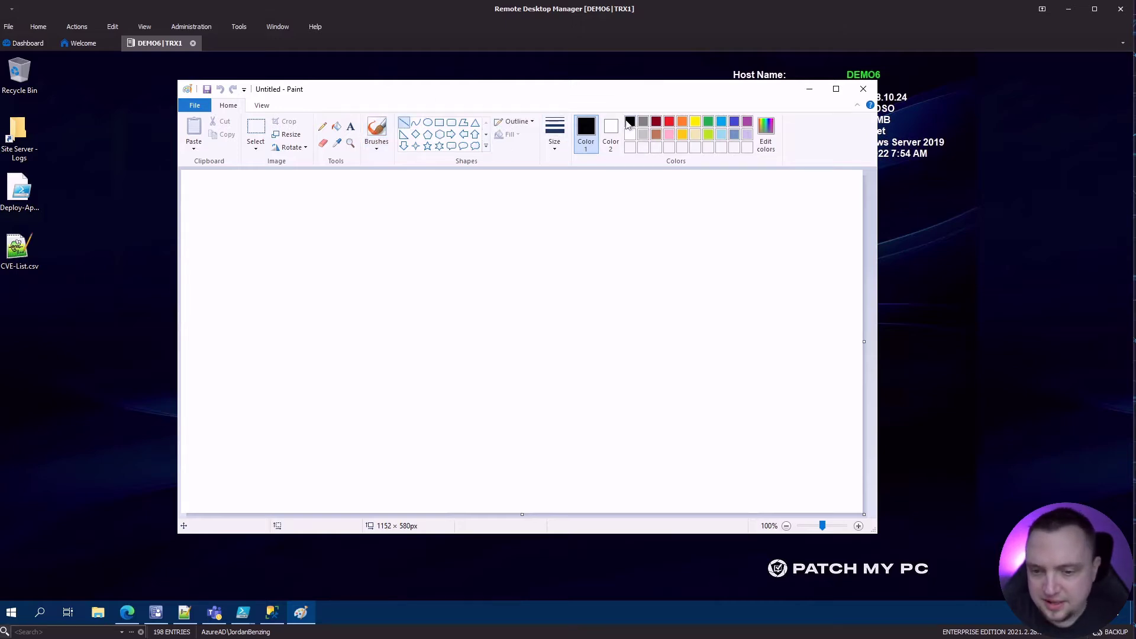
{"action": "left_click", "coordinate": [275, 336]}
{"action": "left_click_drag", "start_coordinate": [275, 336], "coordinate": [814, 339]}
{"action": "left_click", "coordinate": [560, 396]}
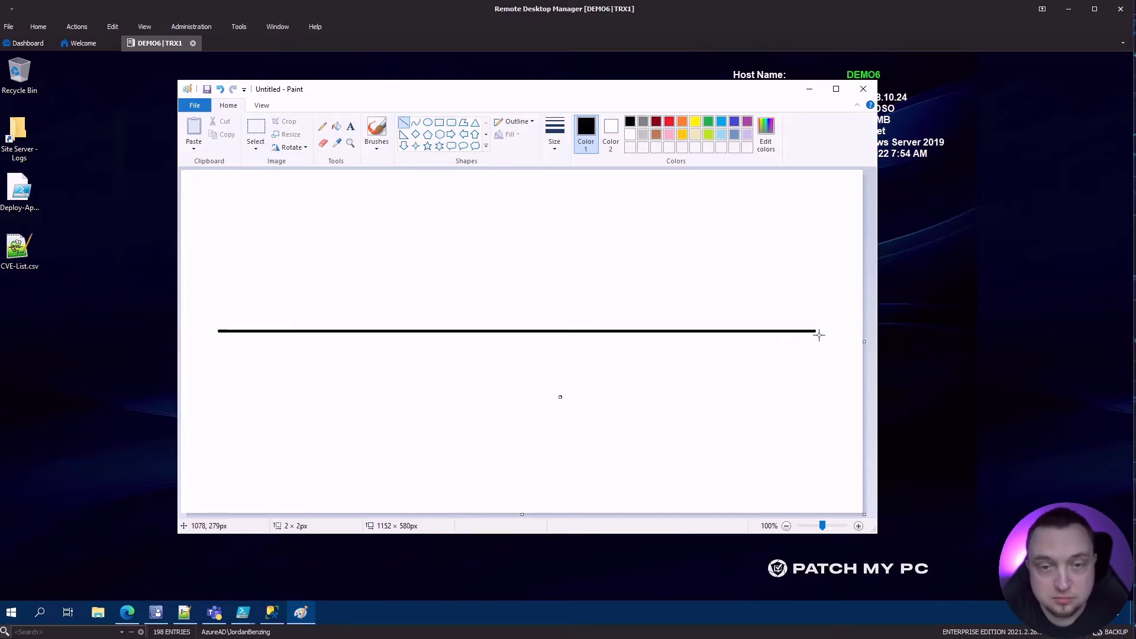
- Draw a red vertical line about 173 px tall across the black line near its left end
{"action": "left_click", "coordinate": [670, 122]}
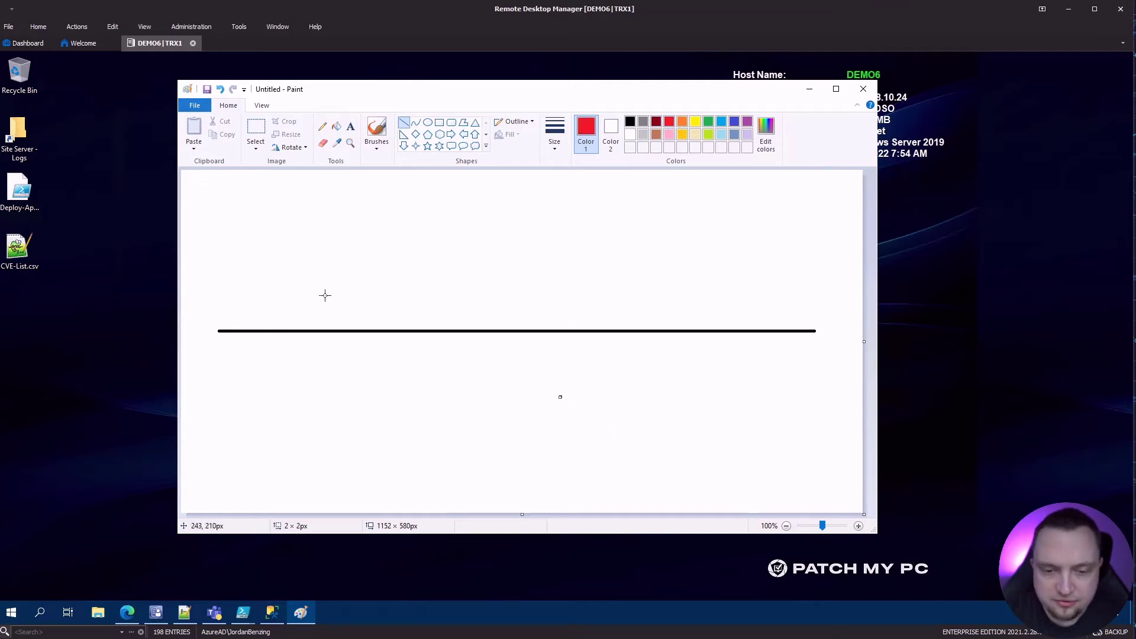
{"action": "left_click_drag", "start_coordinate": [278, 289], "coordinate": [278, 390]}
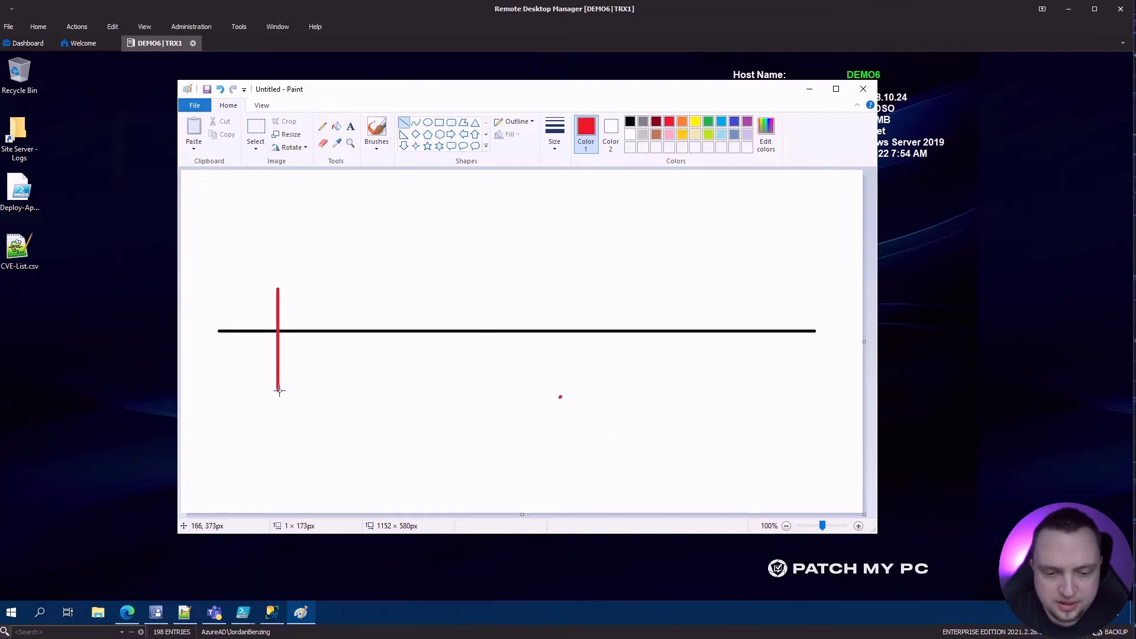
{"action": "left_click", "coordinate": [330, 445]}
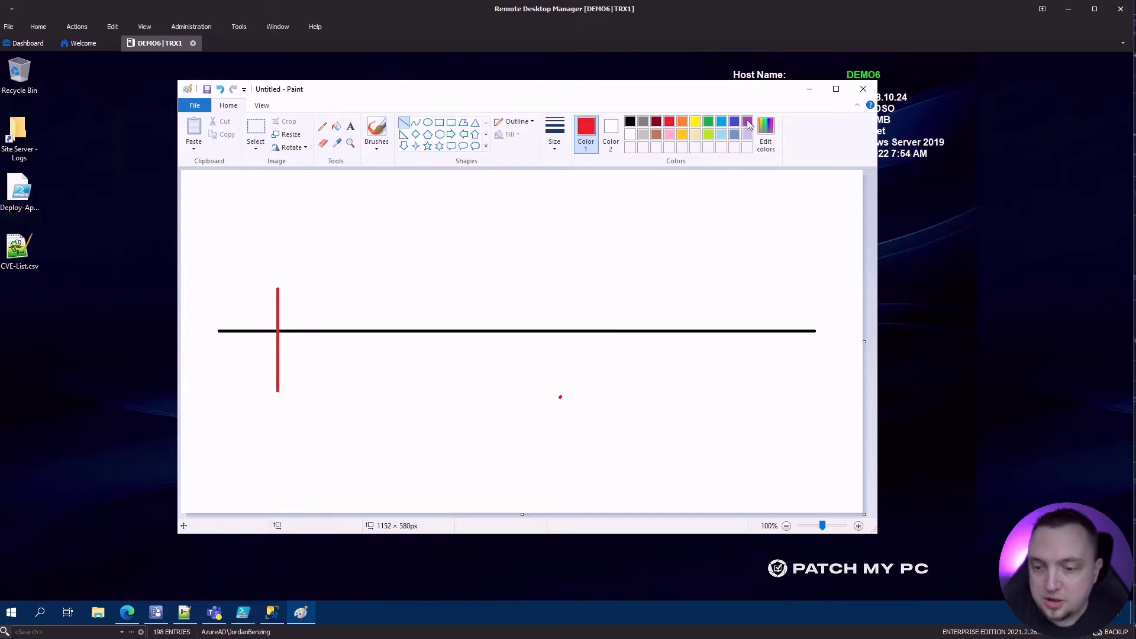
- Draw a purple vertical line to the right of the red one and a purple horizontal line about 163 px long from its upper part back toward the red line
{"action": "left_click", "coordinate": [747, 122]}
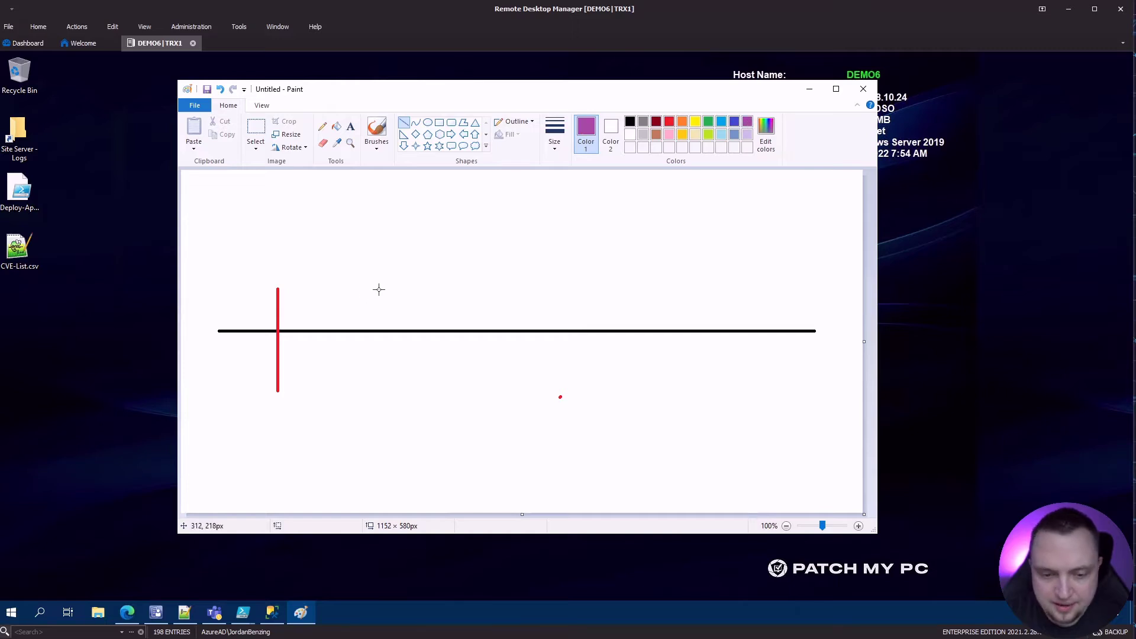
{"action": "left_click_drag", "start_coordinate": [369, 258], "coordinate": [380, 422]}
{"action": "left_click", "coordinate": [444, 419]}
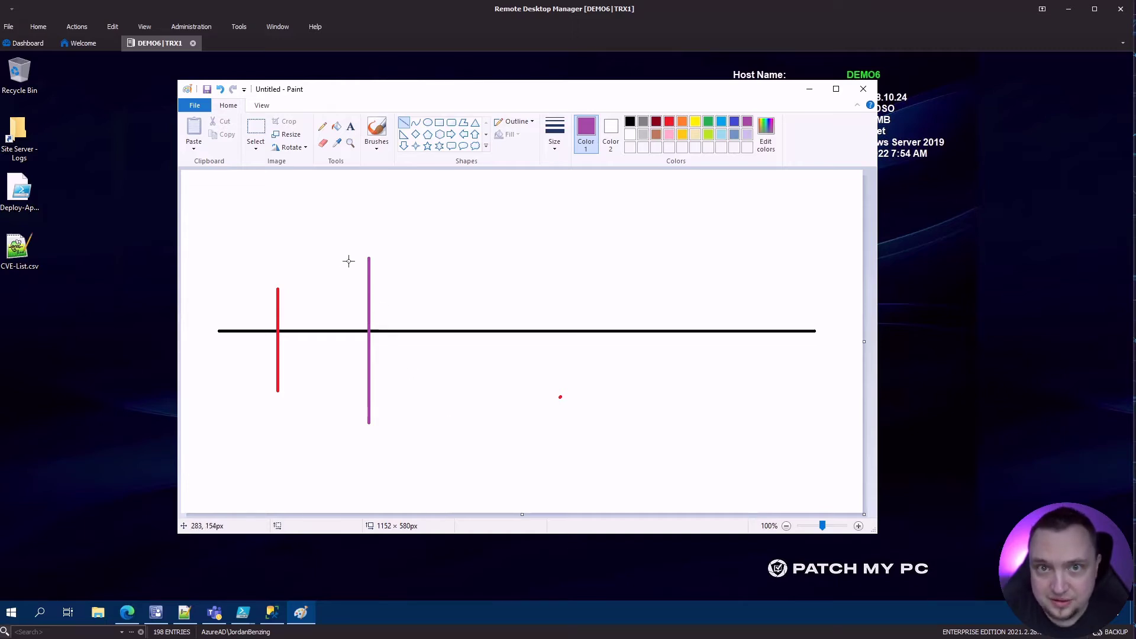
{"action": "left_click_drag", "start_coordinate": [363, 269], "coordinate": [273, 270]}
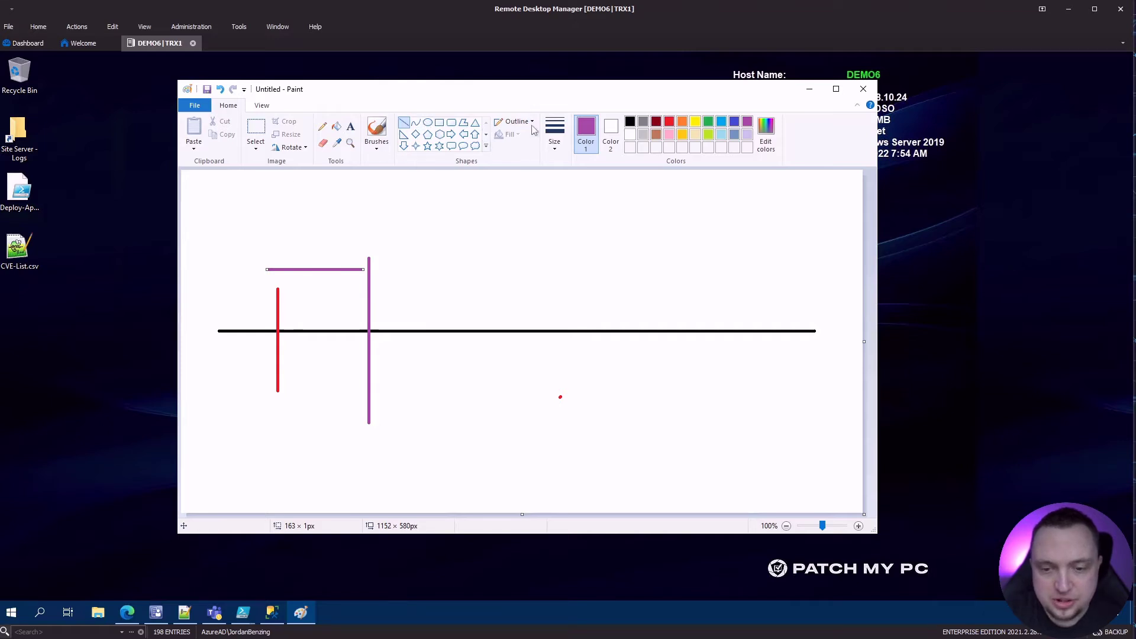
- Draw a yellow rectangle about 133 × 85 px between the red and purple vertical lines and fill it with yellow
{"action": "left_click", "coordinate": [439, 122]}
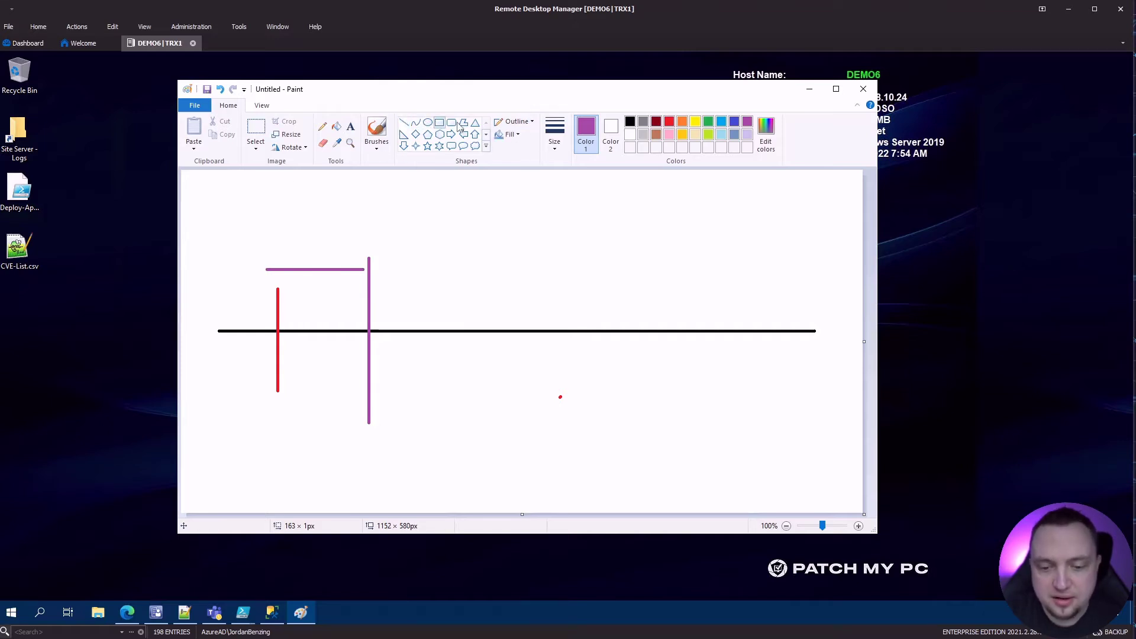
{"action": "left_click", "coordinate": [696, 122]}
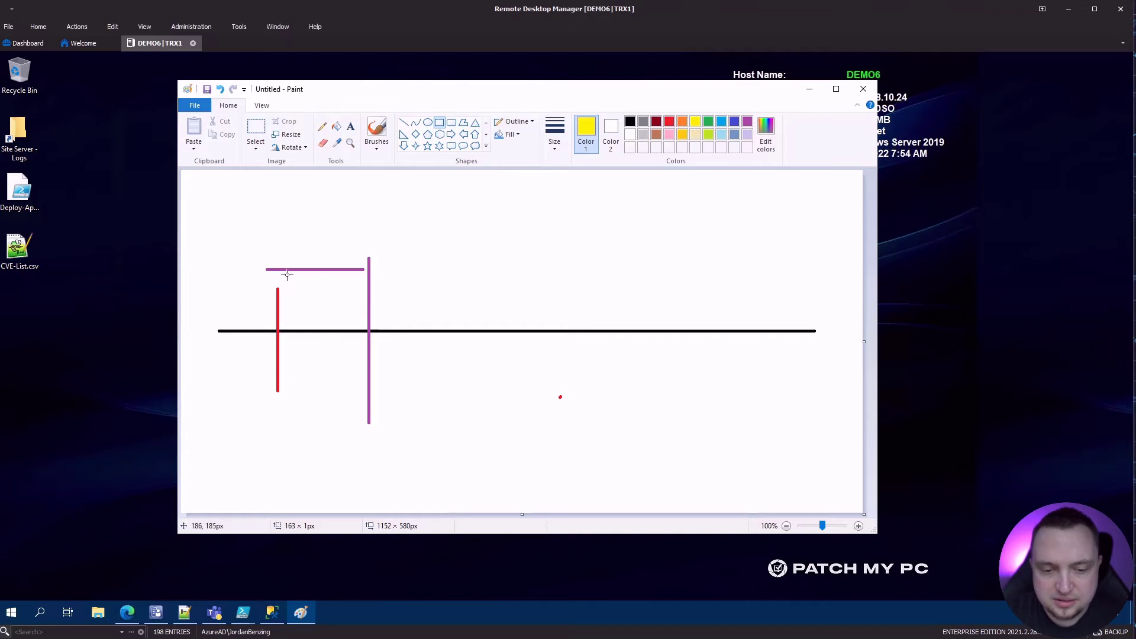
{"action": "mouse_move", "coordinate": [281, 275]}
{"action": "left_mouse_down"}
{"action": "mouse_move", "coordinate": [371, 326]}
{"action": "mouse_move", "coordinate": [360, 325]}
{"action": "left_mouse_up"}
{"action": "left_click", "coordinate": [336, 126]}
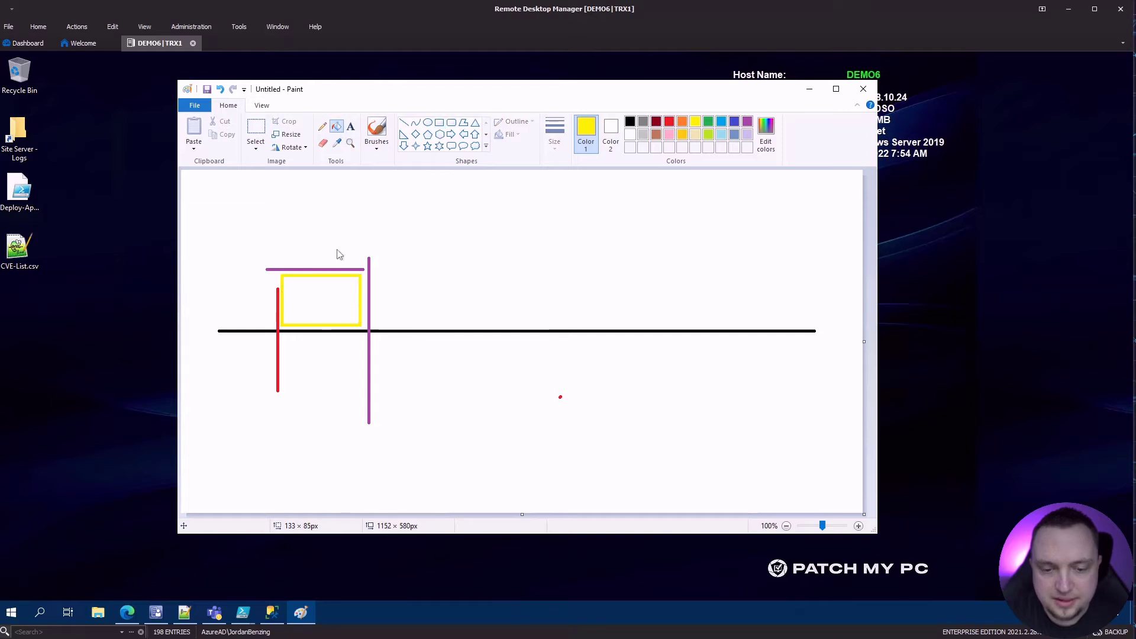
{"action": "left_click", "coordinate": [321, 300]}
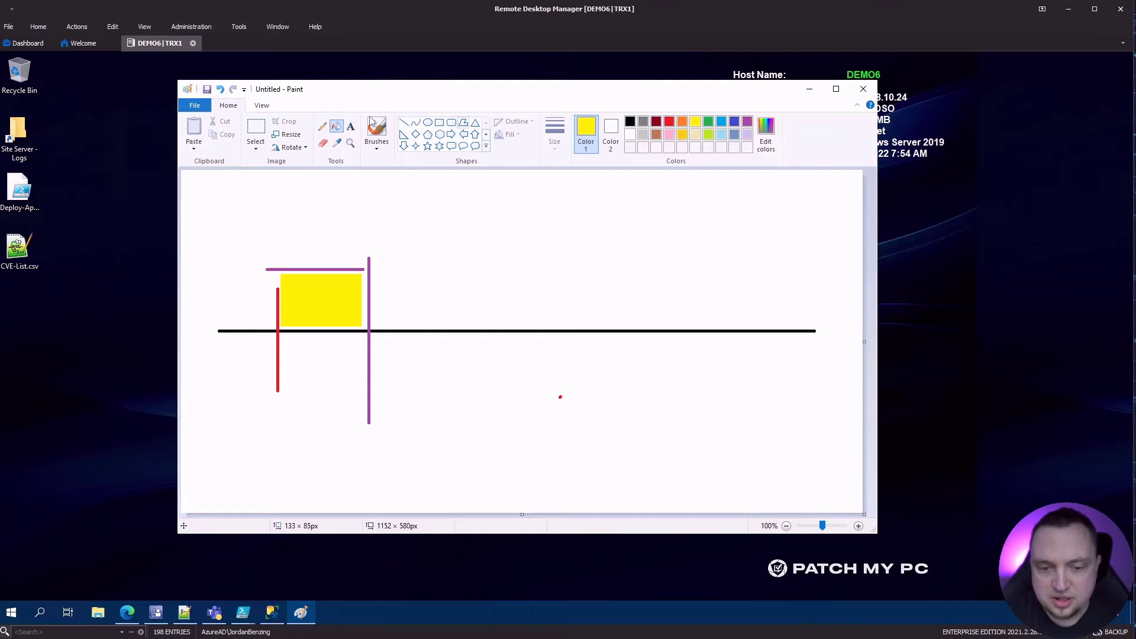
- Add the black text "7 Days" above the purple horizontal line
{"action": "left_click", "coordinate": [351, 126]}
{"action": "left_click", "coordinate": [294, 241]}
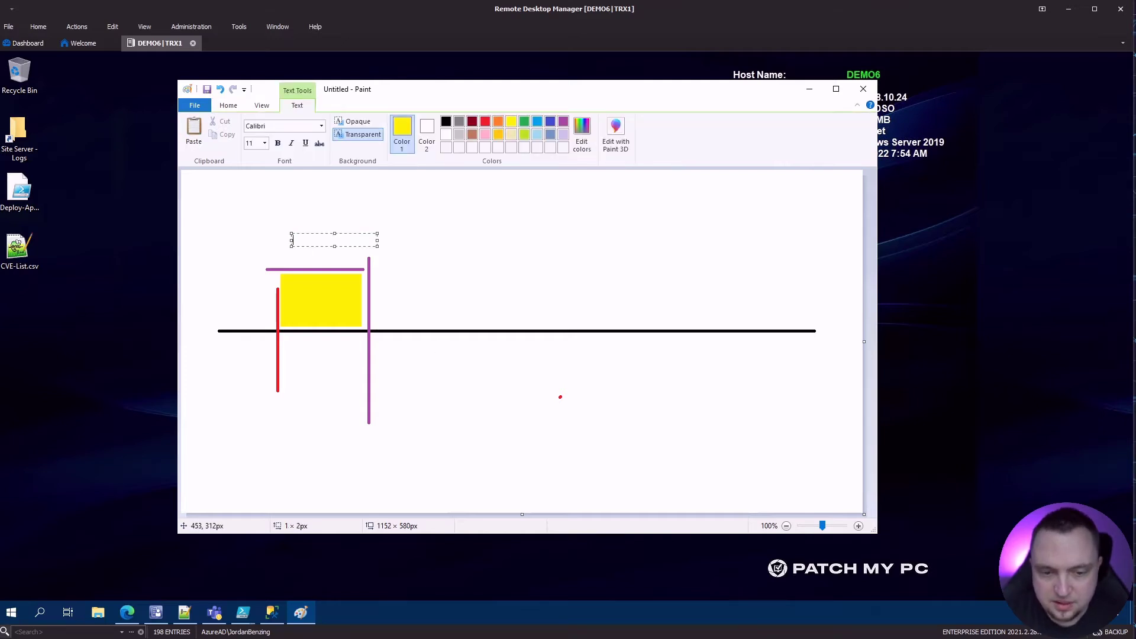
{"action": "left_click", "coordinate": [446, 123]}
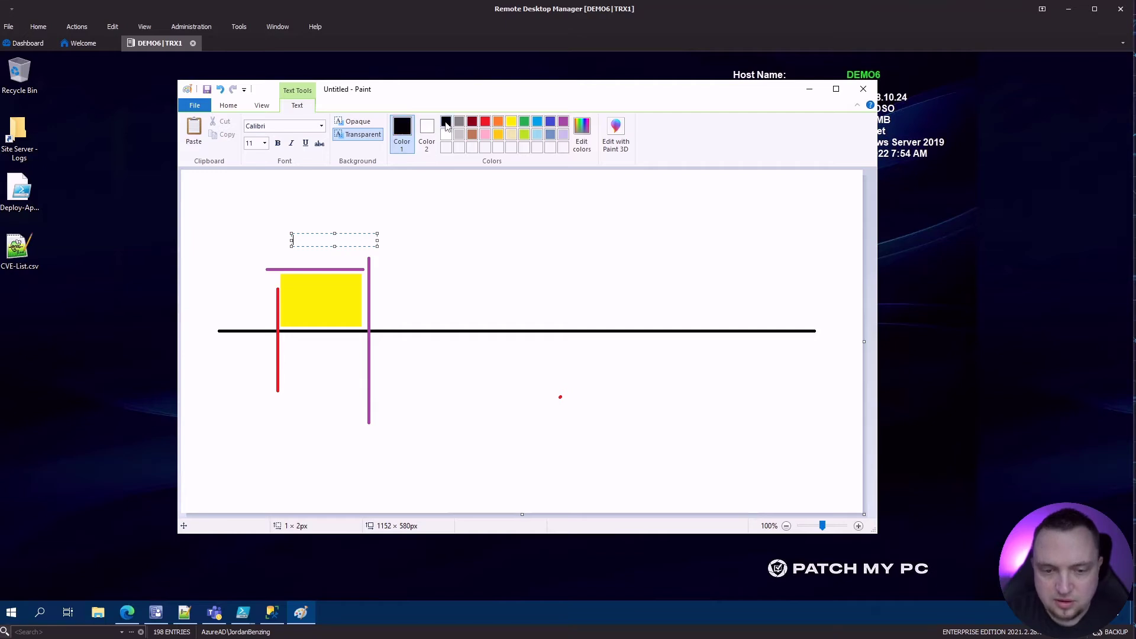
{"action": "type", "text": "W"}
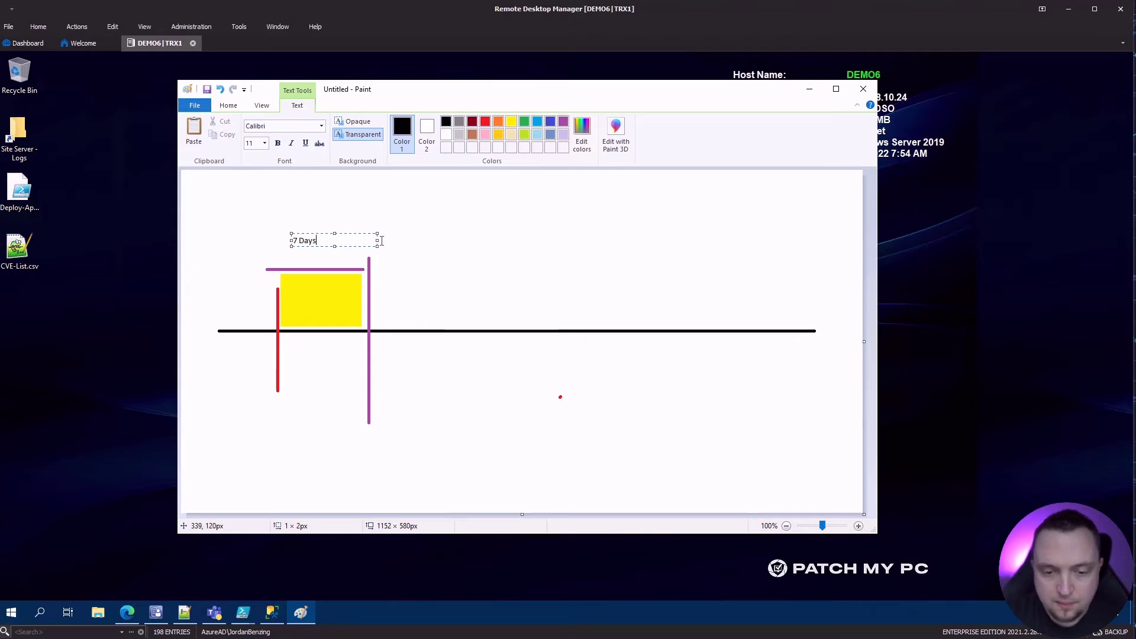
{"action": "left_click", "coordinate": [379, 240]}
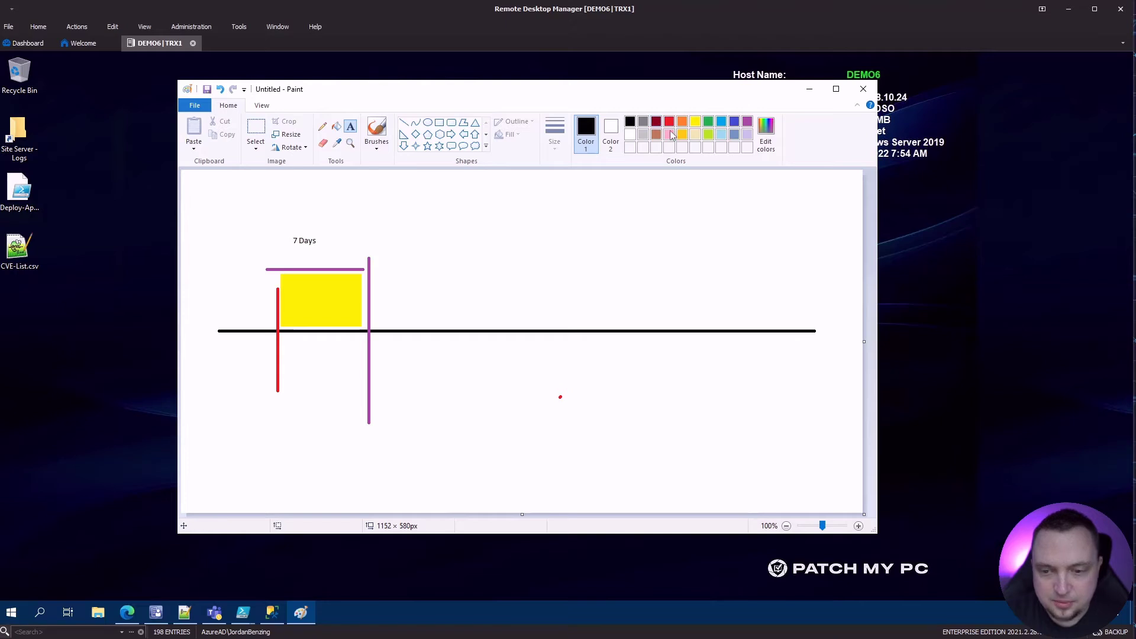
- Draw a second purple vertical line about 300 px tall farther right and a purple horizontal line between the two purple verticals
{"action": "left_click", "coordinate": [669, 123]}
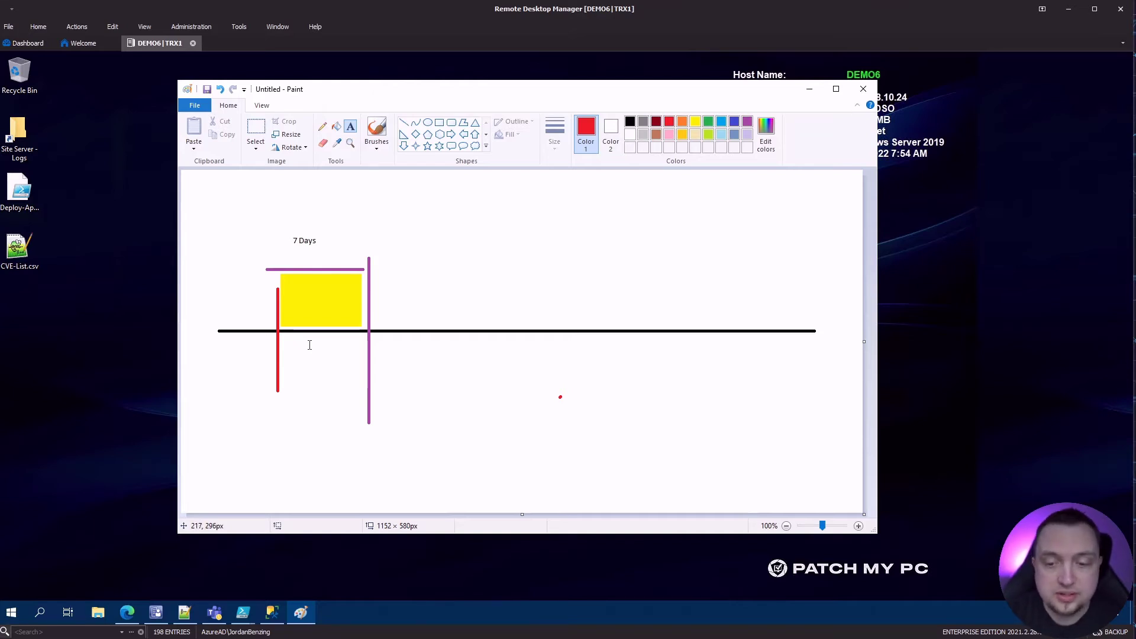
{"action": "left_click", "coordinate": [747, 122]}
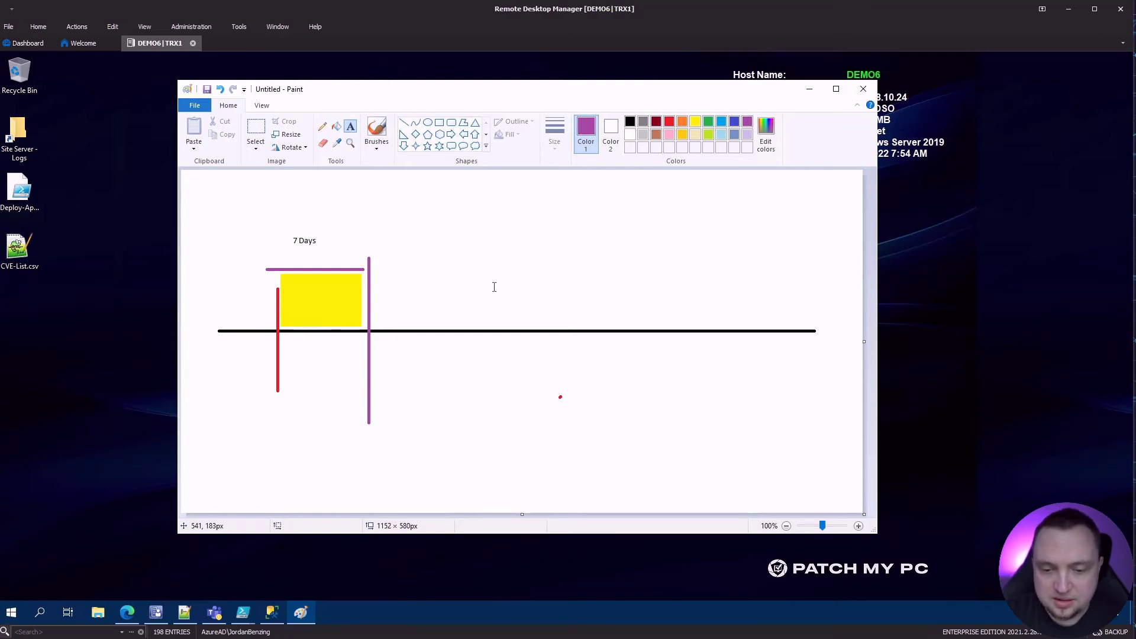
{"action": "left_click", "coordinate": [403, 123]}
{"action": "mouse_move", "coordinate": [514, 252]}
{"action": "left_mouse_down"}
{"action": "mouse_move", "coordinate": [525, 400]}
{"action": "mouse_move", "coordinate": [514, 430]}
{"action": "left_mouse_up"}
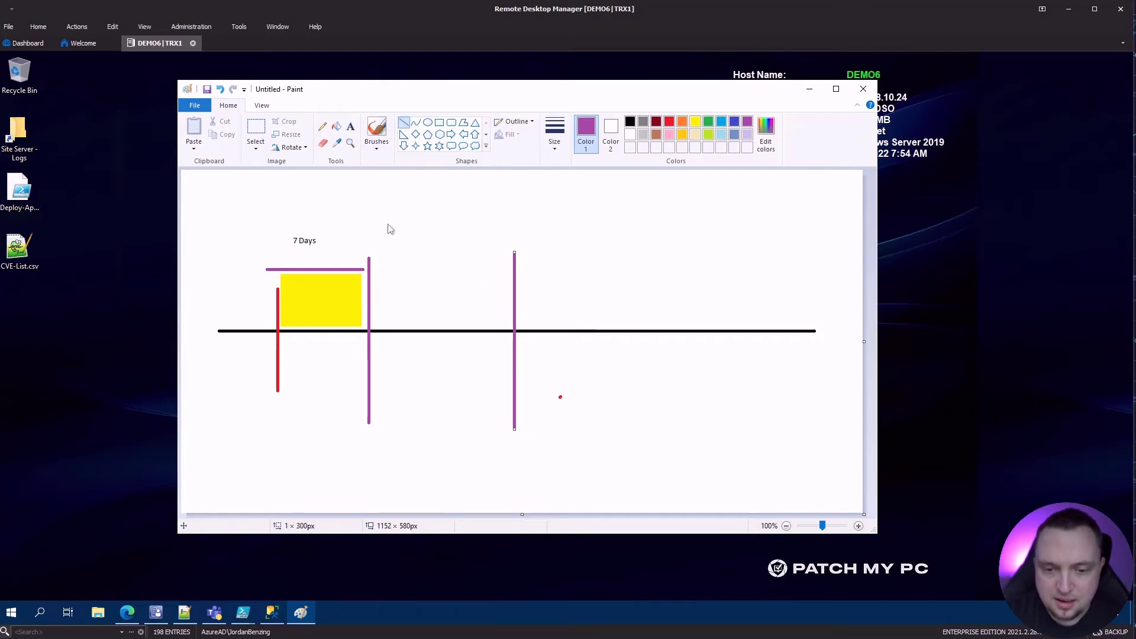
{"action": "left_click_drag", "start_coordinate": [508, 267], "coordinate": [385, 264]}
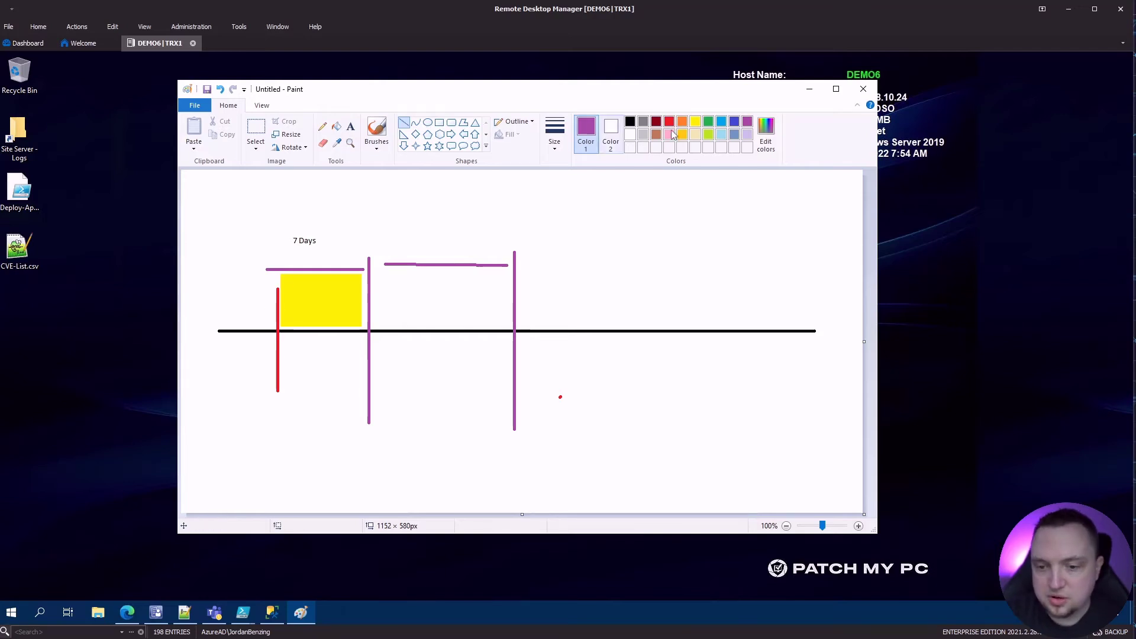
- Draw a yellow slanted line and a yellow rectangle outline about 194 × 96 px between the two purple vertical lines
{"action": "left_click", "coordinate": [695, 121]}
{"action": "mouse_move", "coordinate": [384, 274]}
{"action": "left_mouse_down"}
{"action": "mouse_move", "coordinate": [461, 296]}
{"action": "mouse_move", "coordinate": [515, 294]}
{"action": "left_mouse_up"}
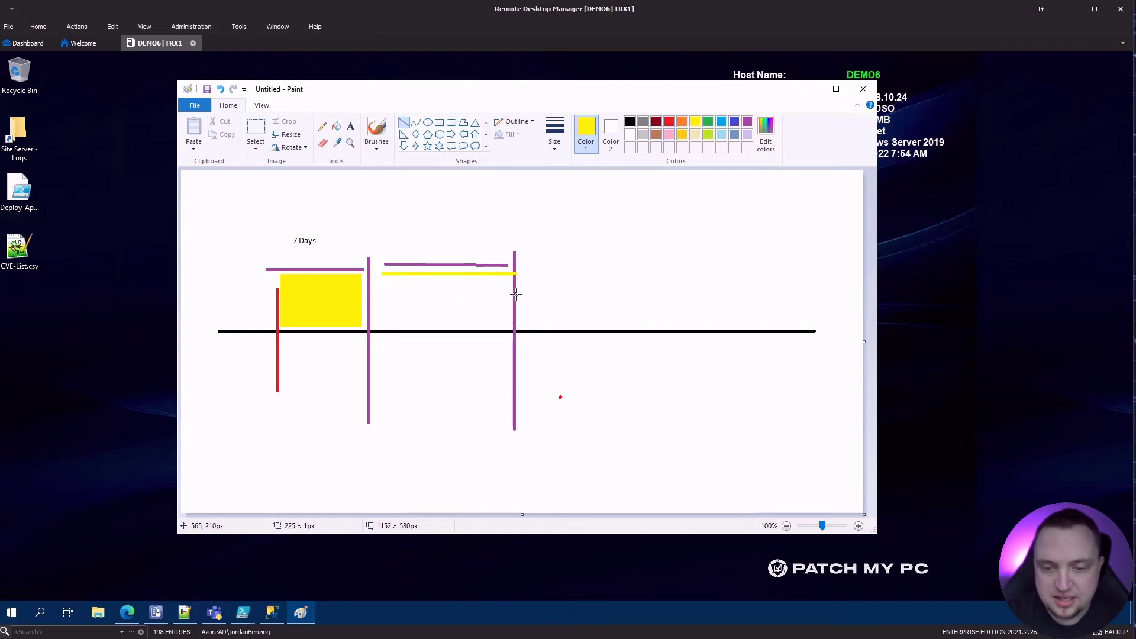
{"action": "left_click", "coordinate": [439, 122]}
{"action": "mouse_move", "coordinate": [387, 273]}
{"action": "left_mouse_down"}
{"action": "mouse_move", "coordinate": [499, 317]}
{"action": "mouse_move", "coordinate": [500, 329]}
{"action": "left_mouse_up"}
- Fill both parts of the second yellow-outlined rectangle with green
{"action": "left_click", "coordinate": [337, 126]}
{"action": "left_click", "coordinate": [708, 122]}
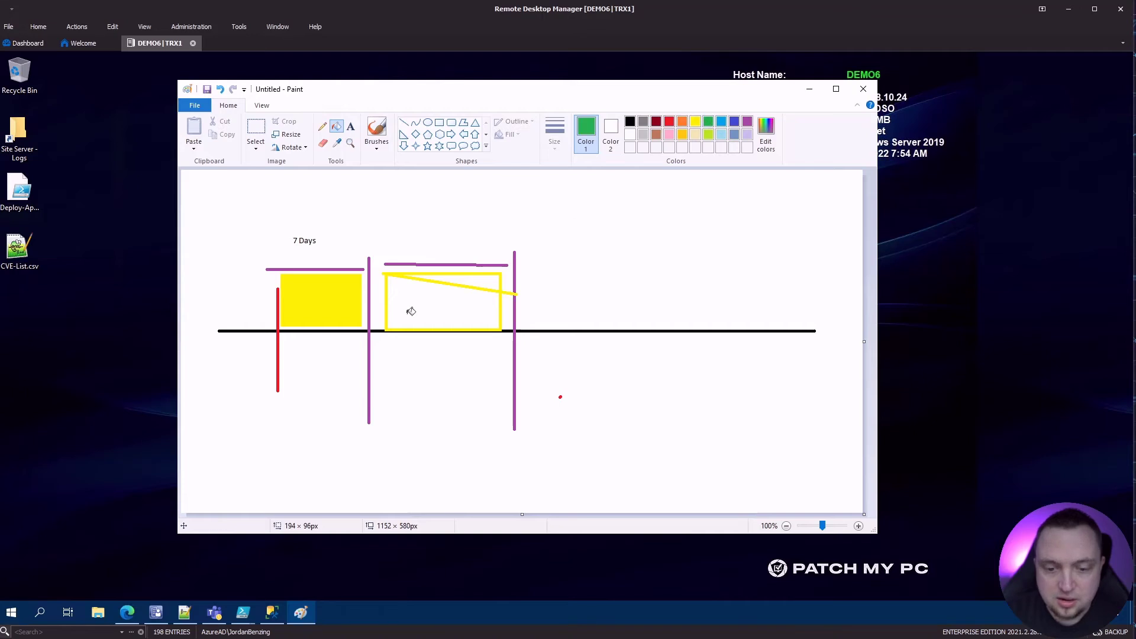
{"action": "left_click", "coordinate": [426, 296]}
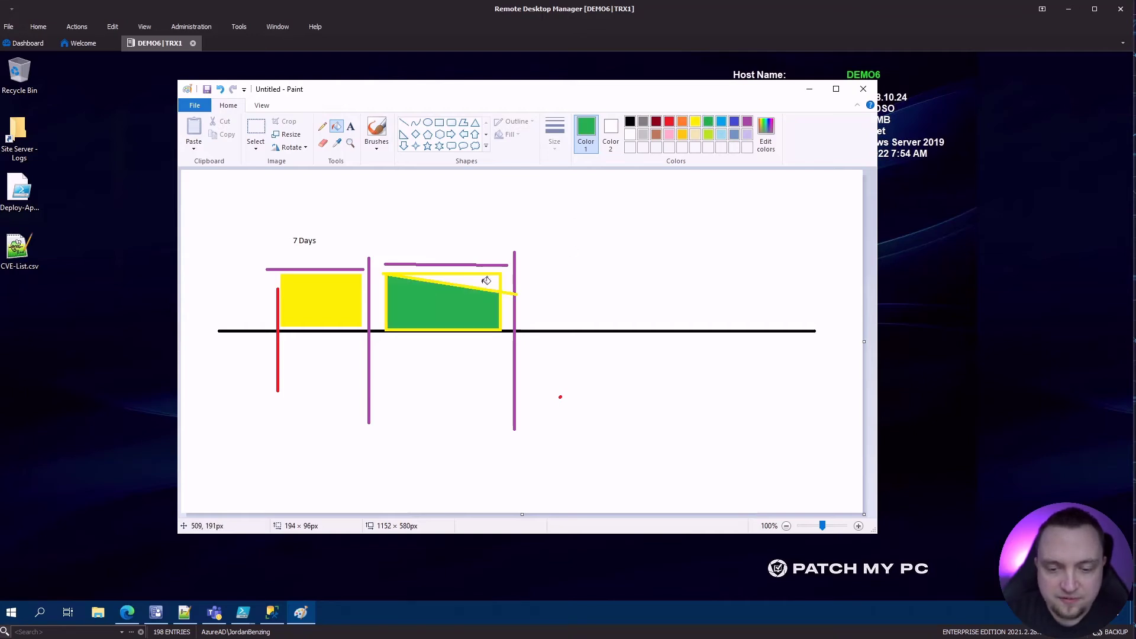
{"action": "left_click", "coordinate": [487, 281]}
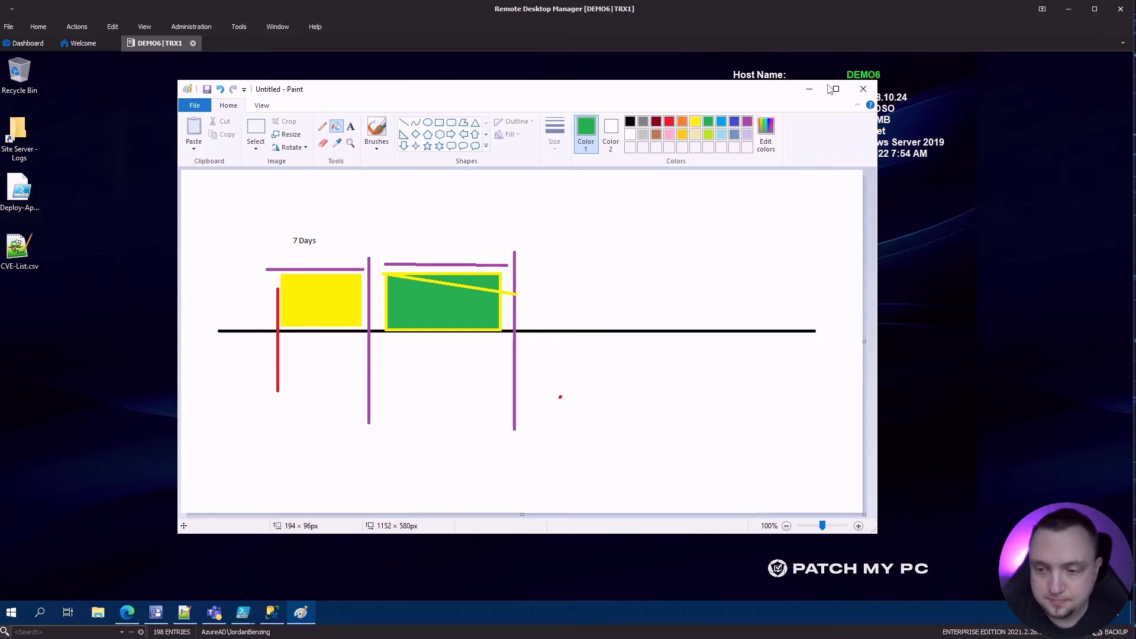
- Switch to Configuration Manager, open the software update criteria of the Patch My PC Software Updates deployment rule and preview its matching updates
{"action": "left_click", "coordinate": [156, 612]}
{"action": "right_click", "coordinate": [256, 210]}
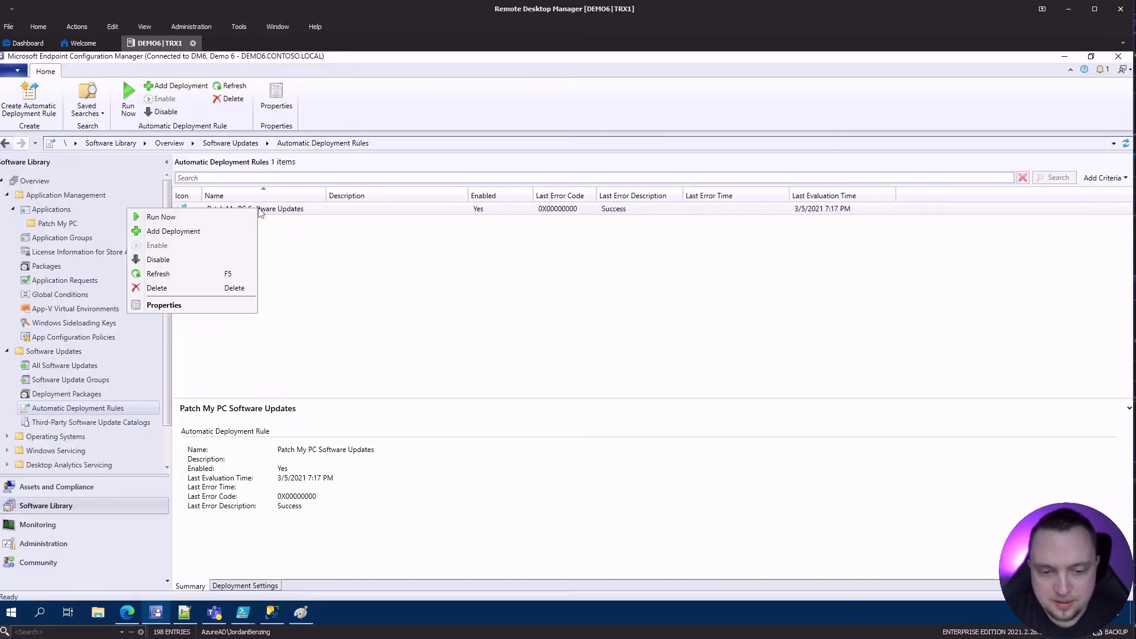
{"action": "left_click", "coordinate": [210, 306]}
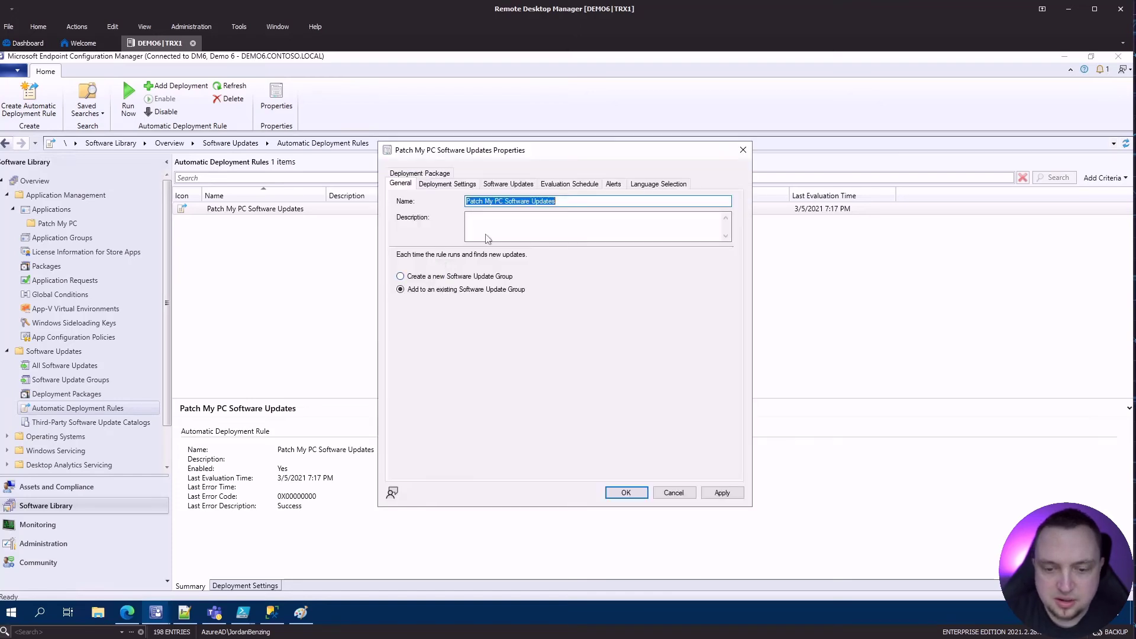
{"action": "left_click", "coordinate": [509, 184]}
{"action": "left_click_drag", "start_coordinate": [578, 148], "coordinate": [495, 122]}
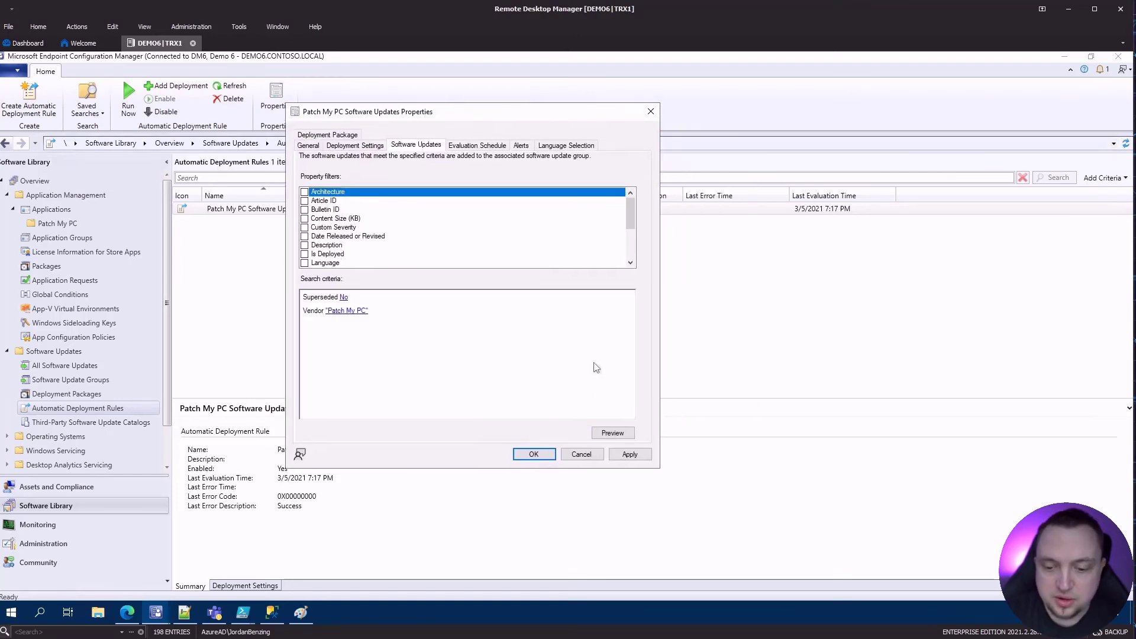
{"action": "left_click", "coordinate": [610, 434]}
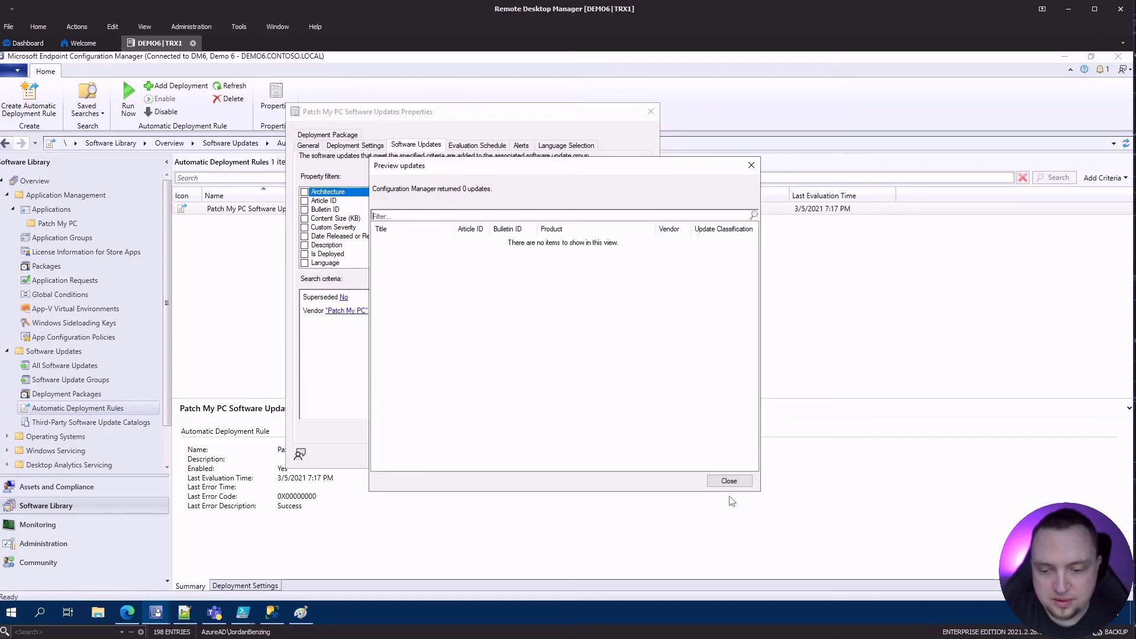
{"action": "left_click", "coordinate": [740, 482]}
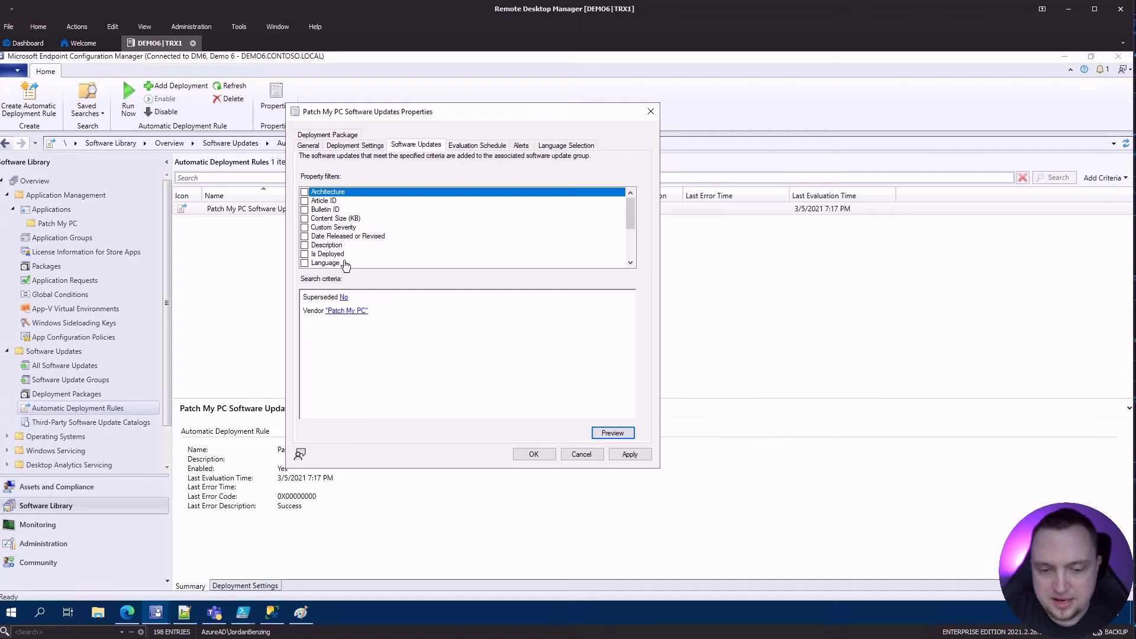
- Remove the Vendor filter from the rule's search criteria and preview the matching updates
{"action": "scroll", "coordinate": [485, 225], "scroll_direction": "down", "scroll_amount": 3}
{"action": "left_click", "coordinate": [314, 263]}
{"action": "key", "text": "space"}
{"action": "left_click", "coordinate": [613, 433]}
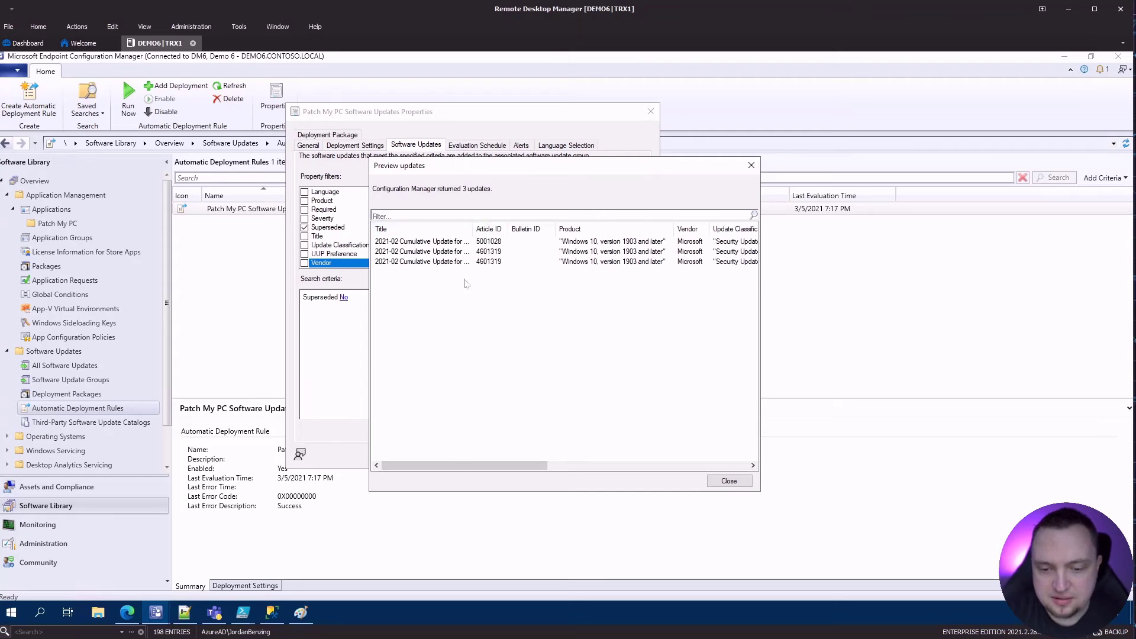
{"action": "left_click", "coordinate": [728, 482]}
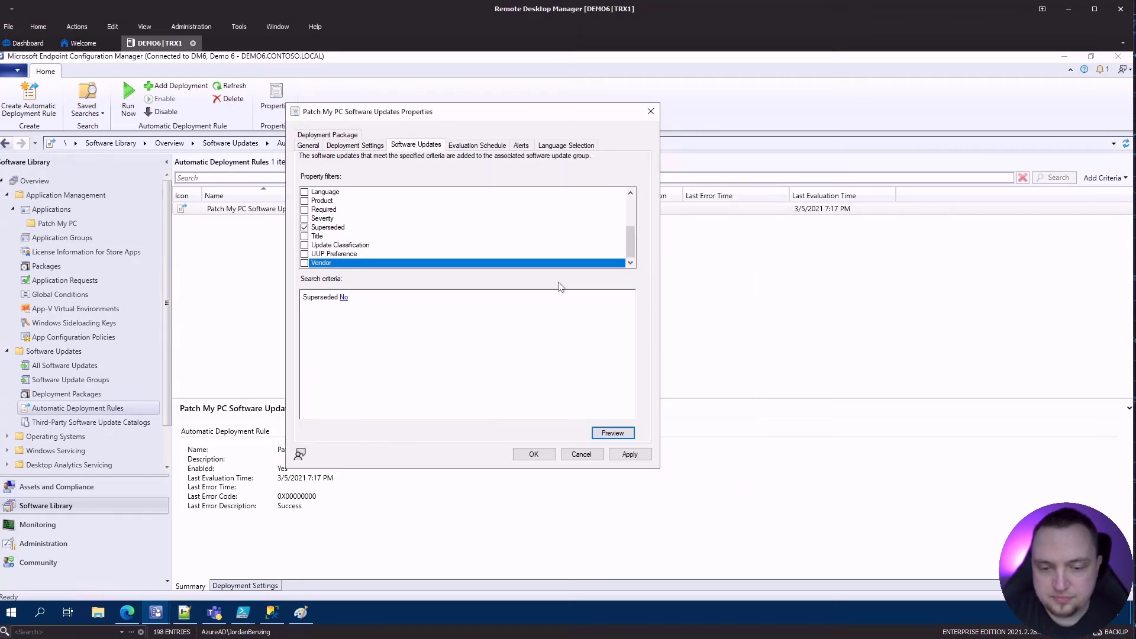
- Add a Required filter with the value >=1 to the rule's search criteria and preview the matching updates
{"action": "left_click", "coordinate": [304, 209]}
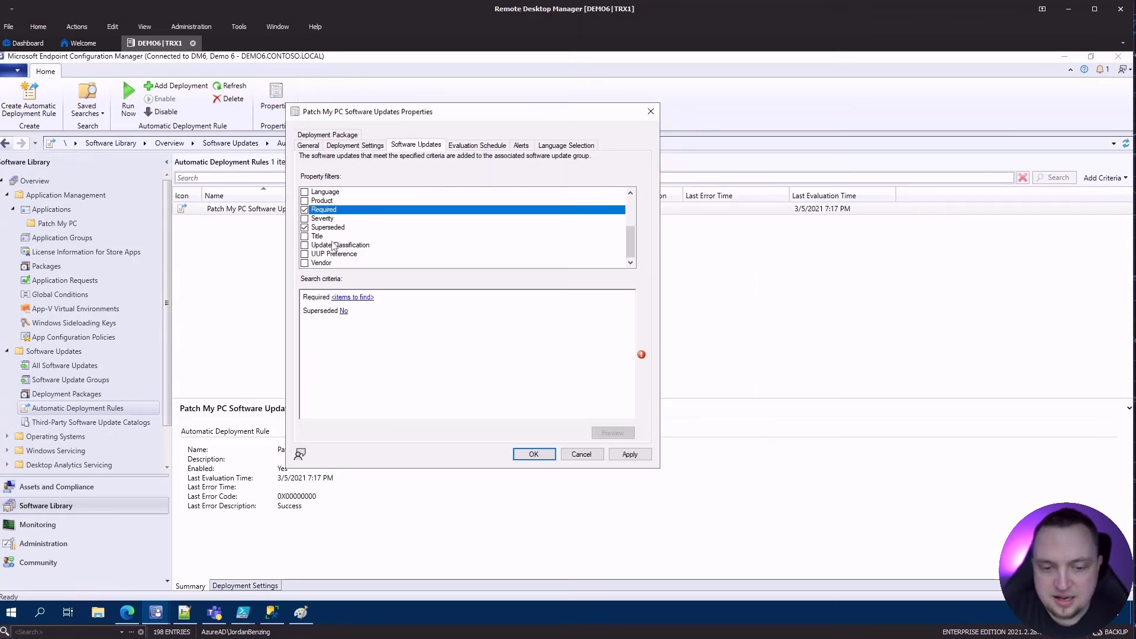
{"action": "left_click", "coordinate": [353, 297]}
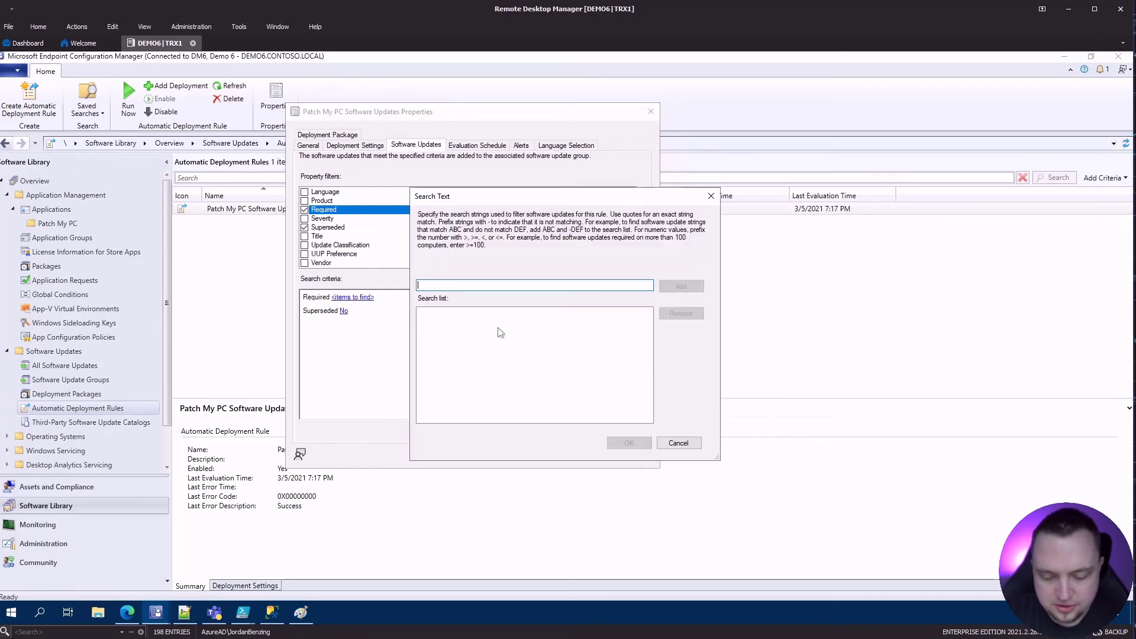
{"action": "type", "text": ">=1"}
{"action": "left_click", "coordinate": [685, 289]}
{"action": "left_click", "coordinate": [621, 443]}
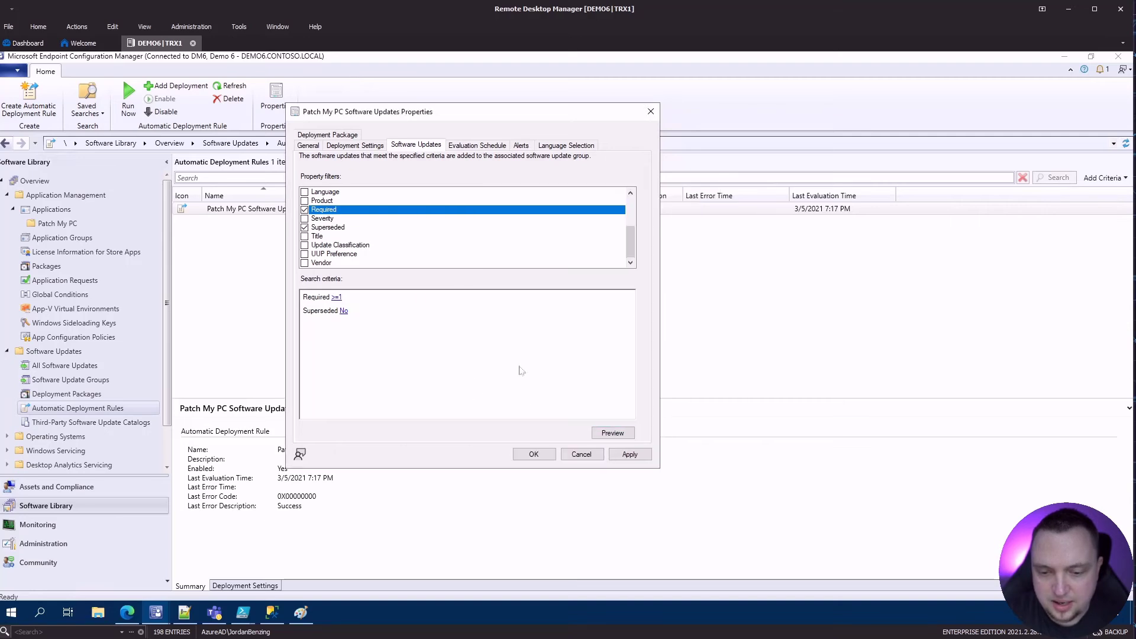
{"action": "left_click", "coordinate": [615, 432]}
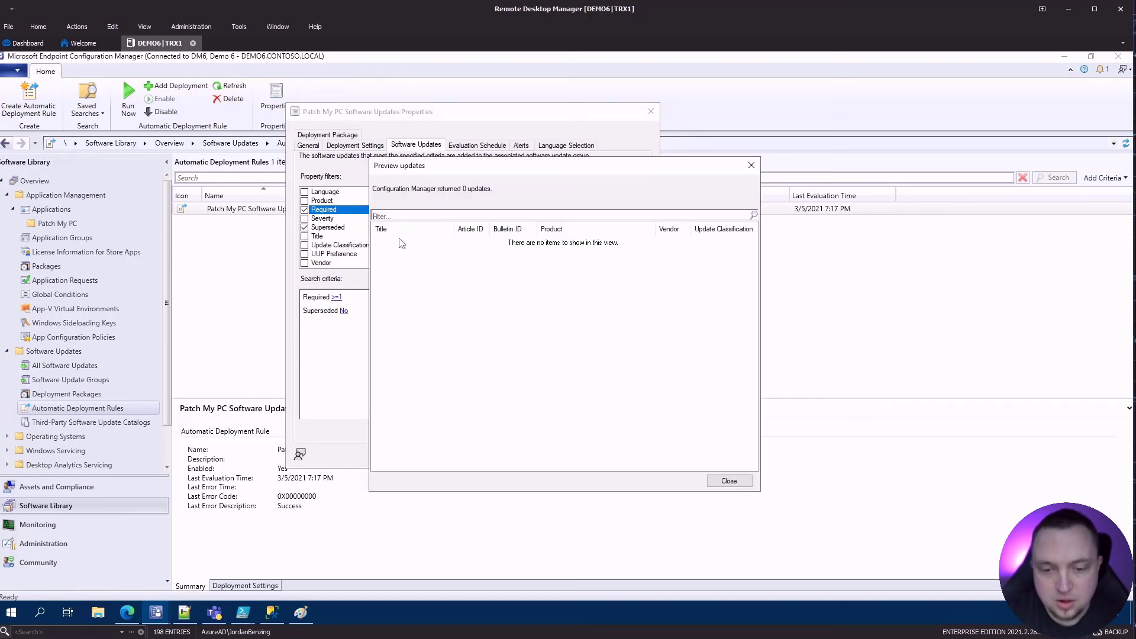
- Remove the Required filter from the rule's search criteria and preview the updates matched by the Superseded criterion alone
{"action": "left_click", "coordinate": [733, 479]}
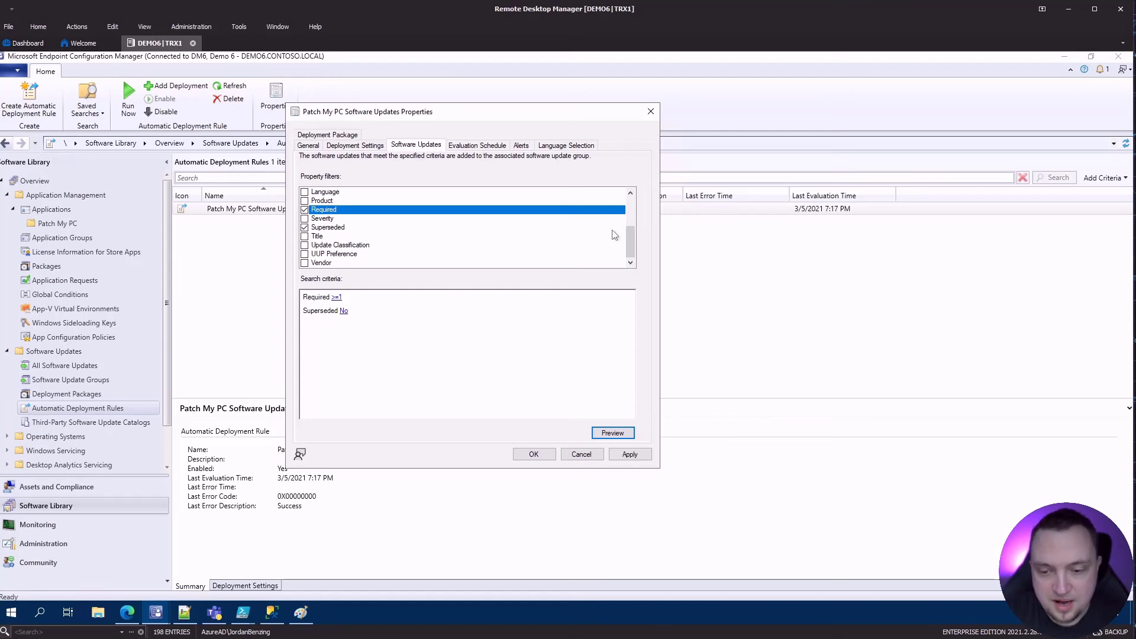
{"action": "left_click", "coordinate": [304, 209]}
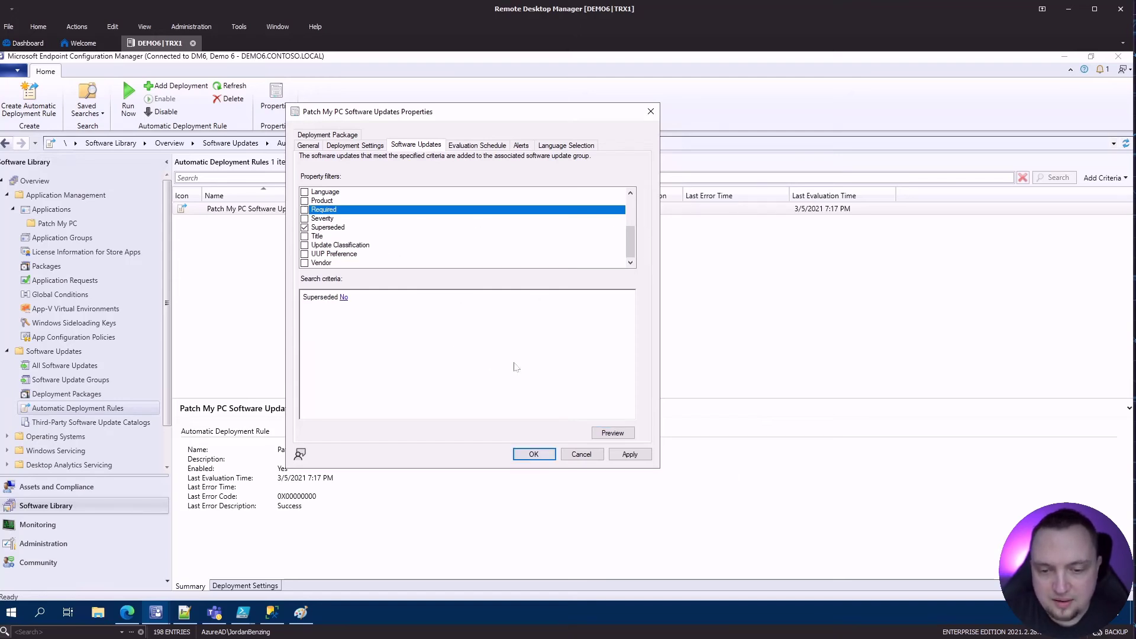
{"action": "left_click", "coordinate": [611, 433]}
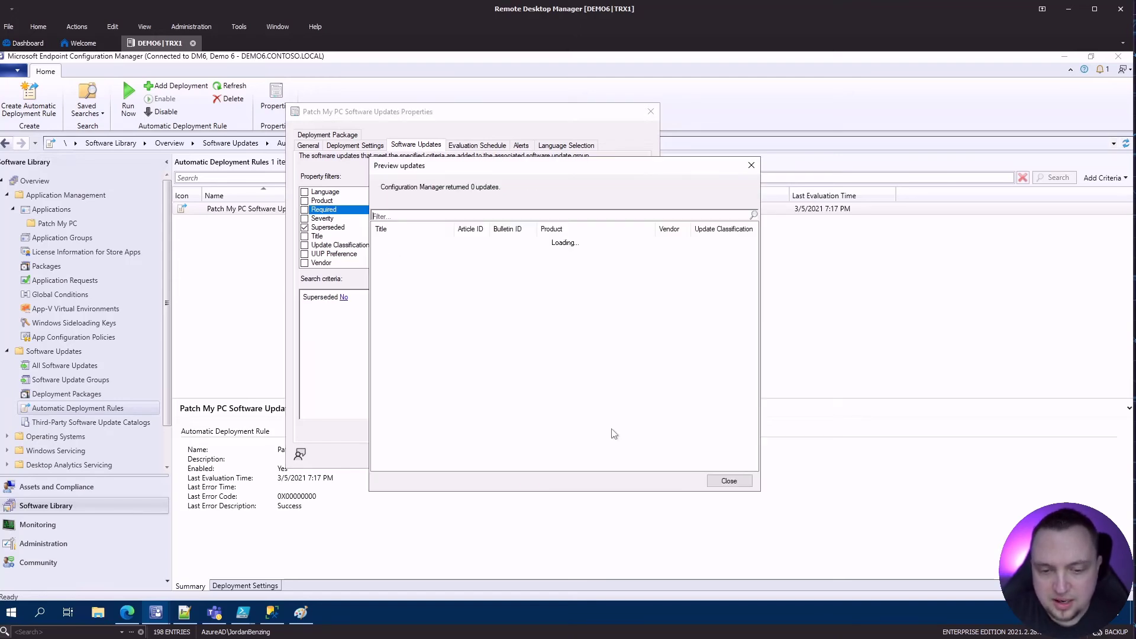
{"action": "left_click", "coordinate": [734, 482]}
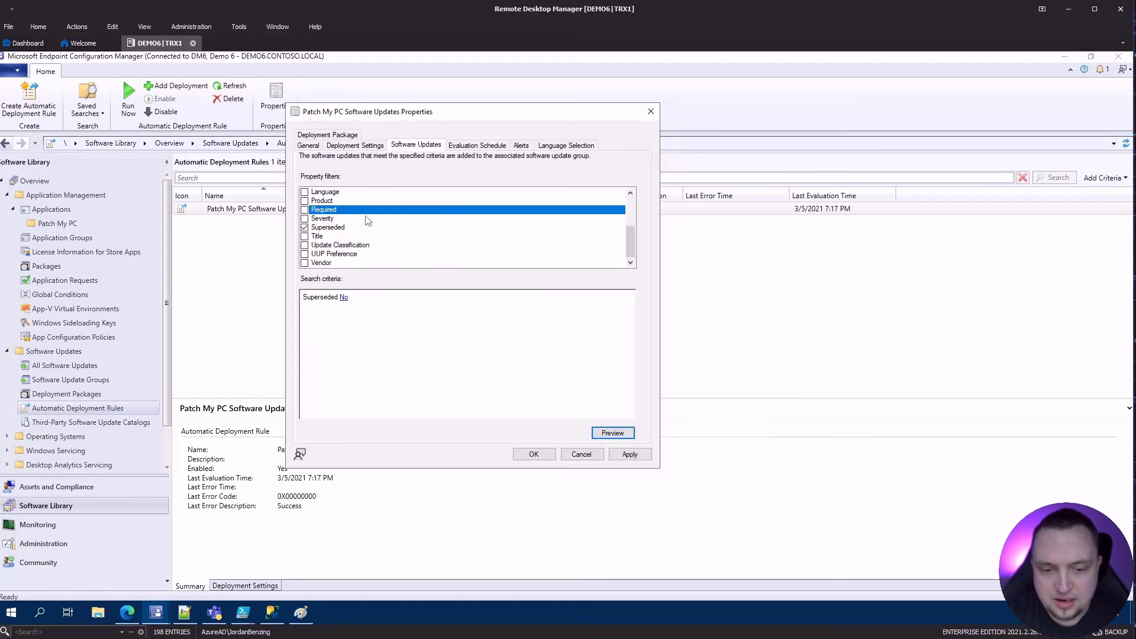
- Add a Date Released or Revised filter with the value Last 5 days to the search criteria and preview the matching updates
{"action": "scroll", "coordinate": [367, 220], "scroll_direction": "up", "scroll_amount": 3}
{"action": "left_click", "coordinate": [305, 237]}
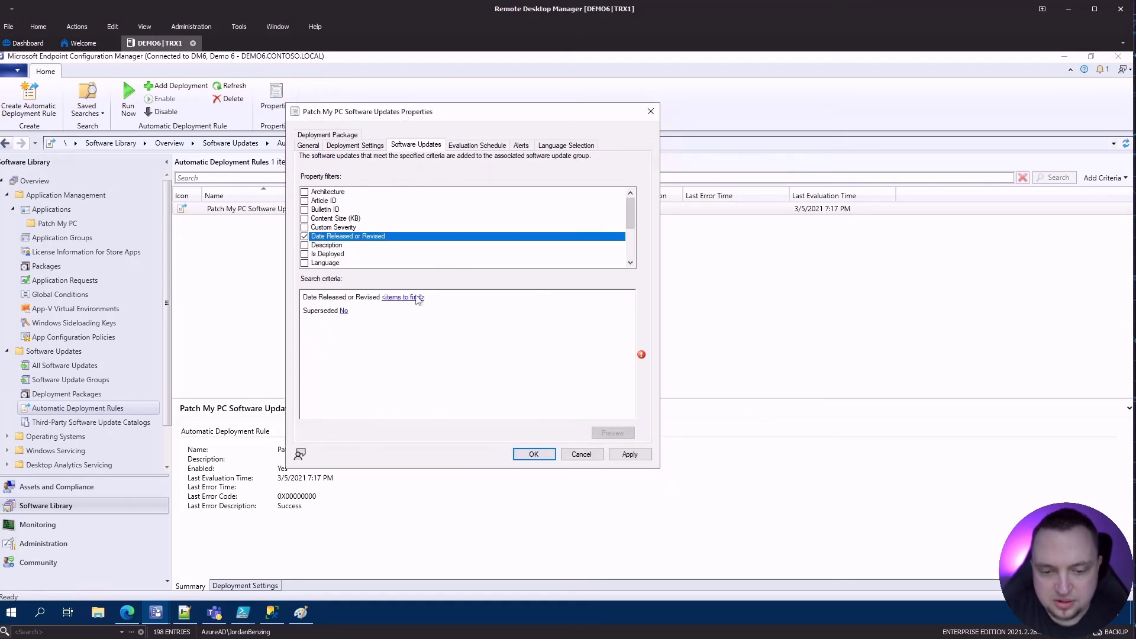
{"action": "left_click", "coordinate": [408, 300]}
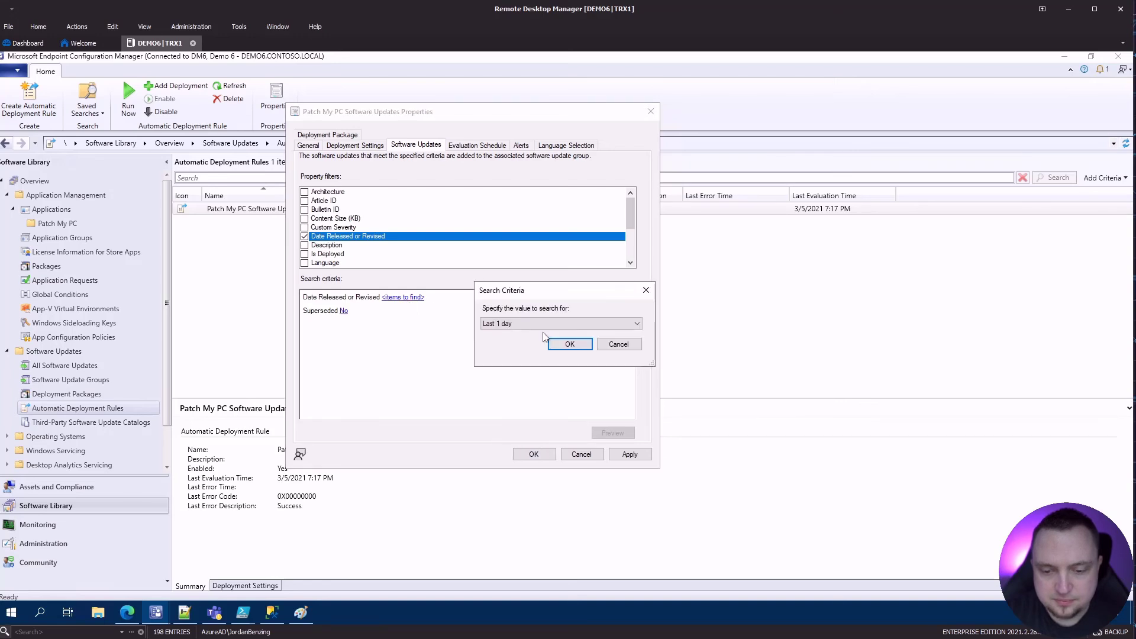
{"action": "left_click", "coordinate": [559, 325]}
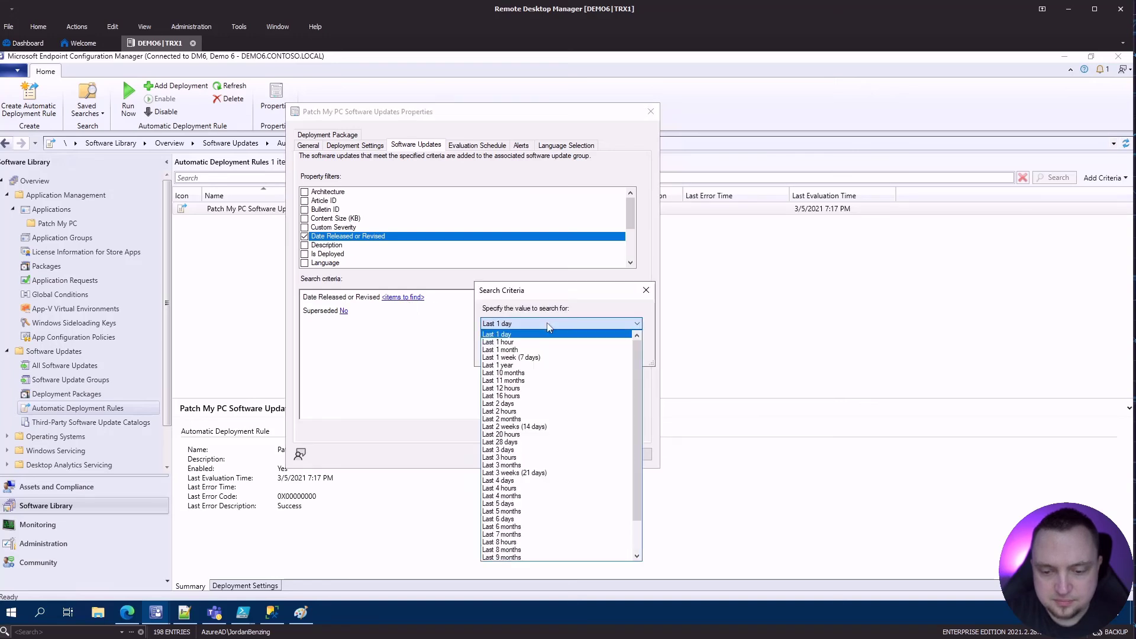
{"action": "left_click", "coordinate": [506, 504]}
{"action": "left_click", "coordinate": [571, 346]}
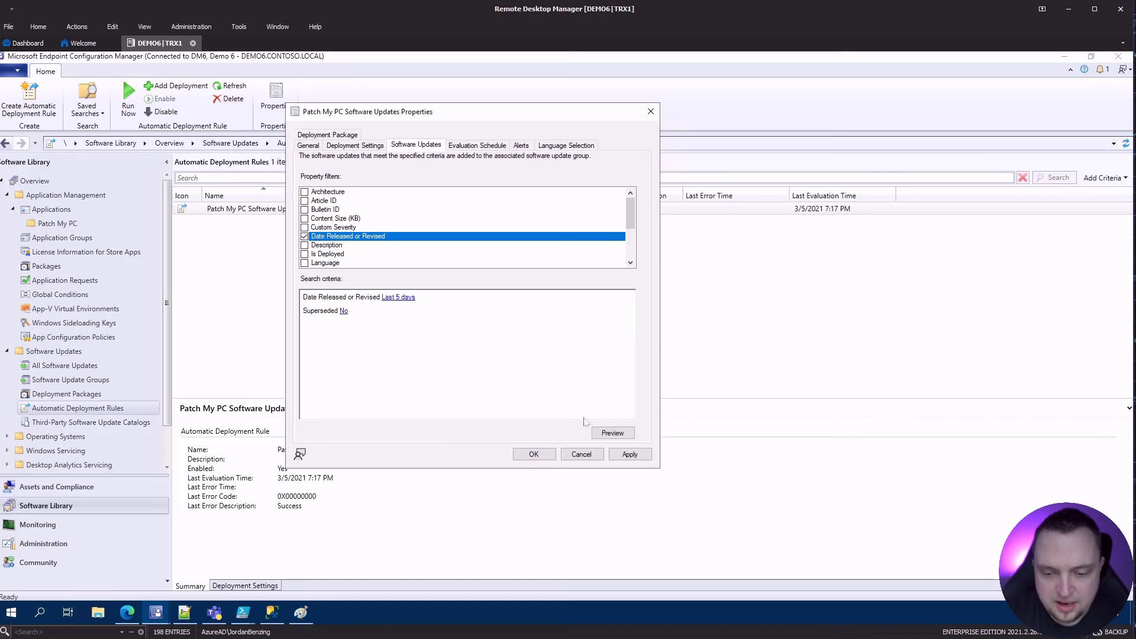
{"action": "left_click", "coordinate": [625, 434]}
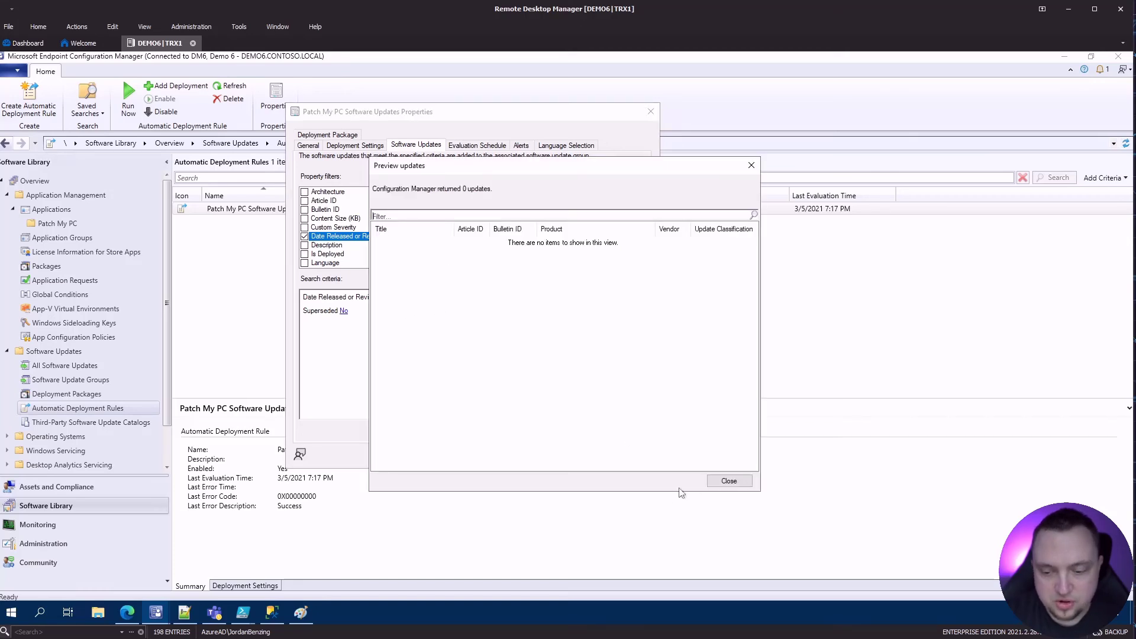
{"action": "left_click", "coordinate": [729, 481]}
- Add a Required filter without a value alongside the Date Released or Revised criterion and preview the matching updates
{"action": "scroll", "coordinate": [514, 239], "scroll_direction": "down", "scroll_amount": 2}
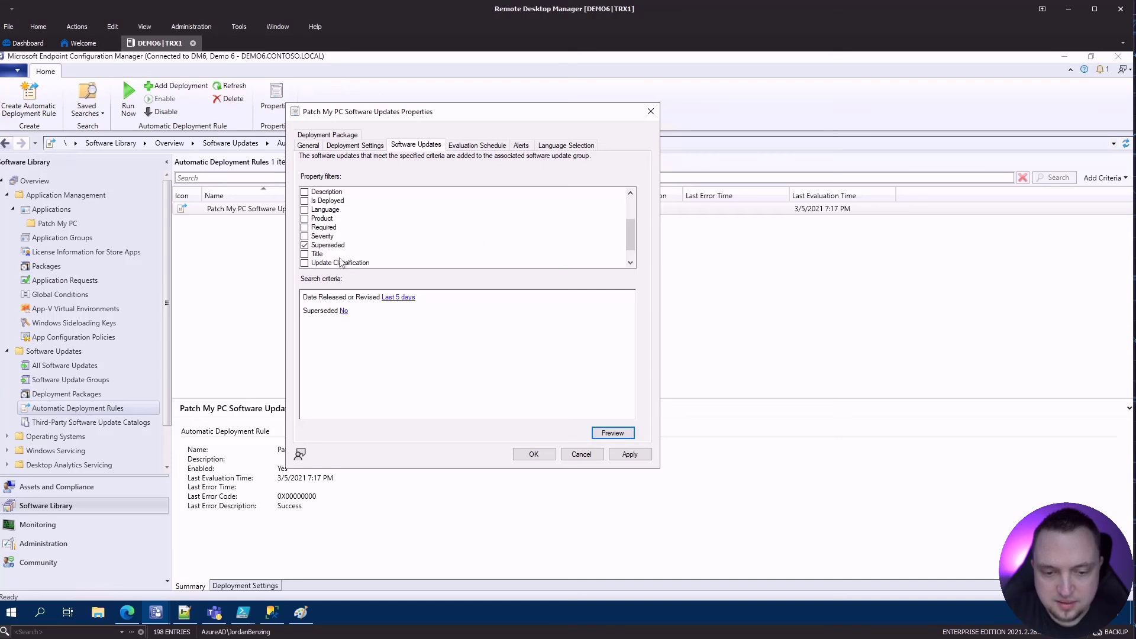
{"action": "left_click", "coordinate": [305, 228]}
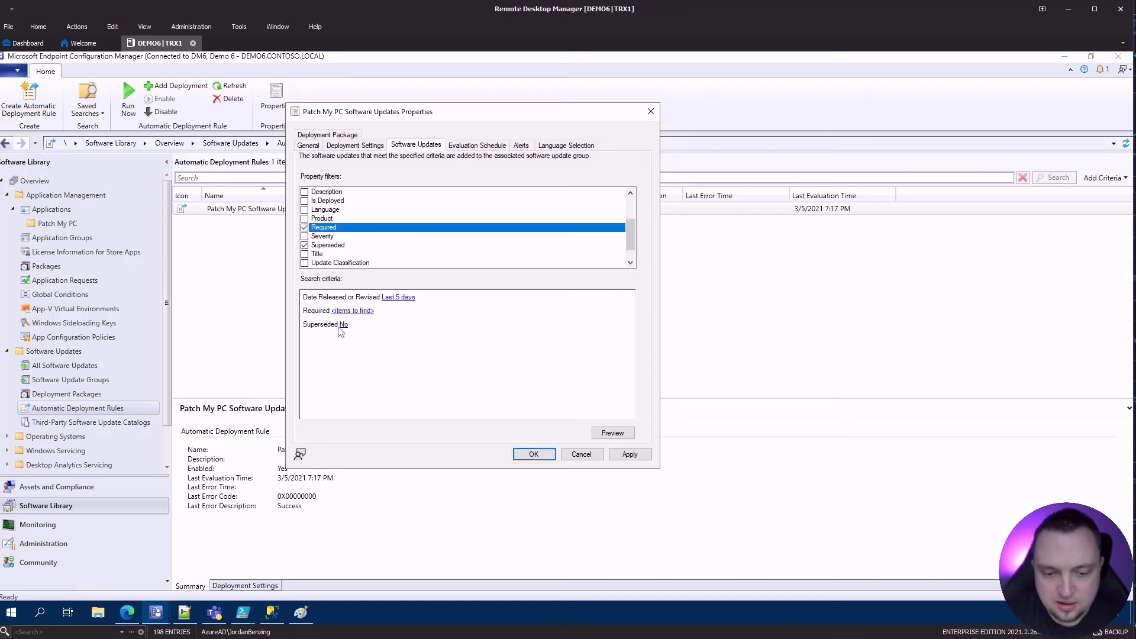
{"action": "left_click", "coordinate": [358, 313]}
{"action": "left_click", "coordinate": [429, 314]}
{"action": "left_click", "coordinate": [632, 445]}
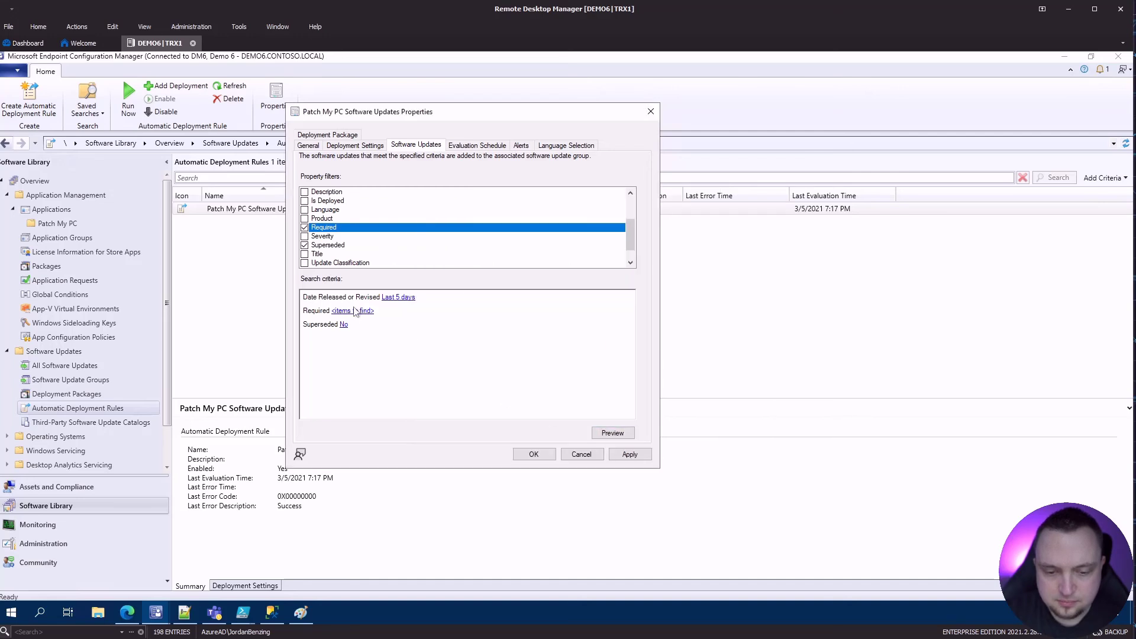
{"action": "left_click", "coordinate": [599, 433]}
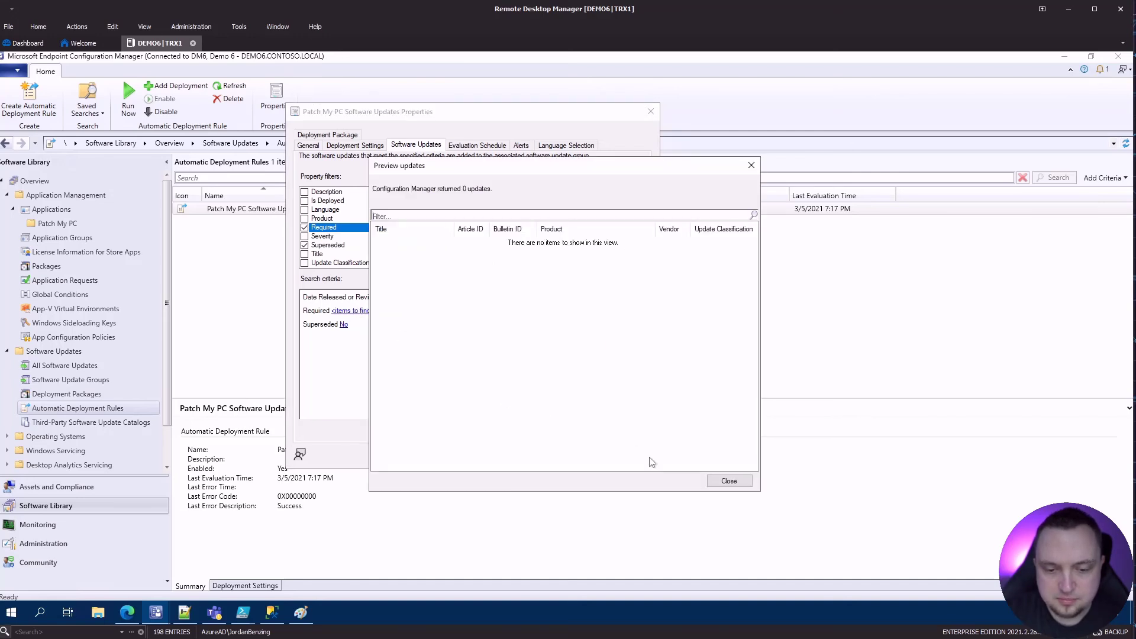
{"action": "left_click", "coordinate": [739, 484]}
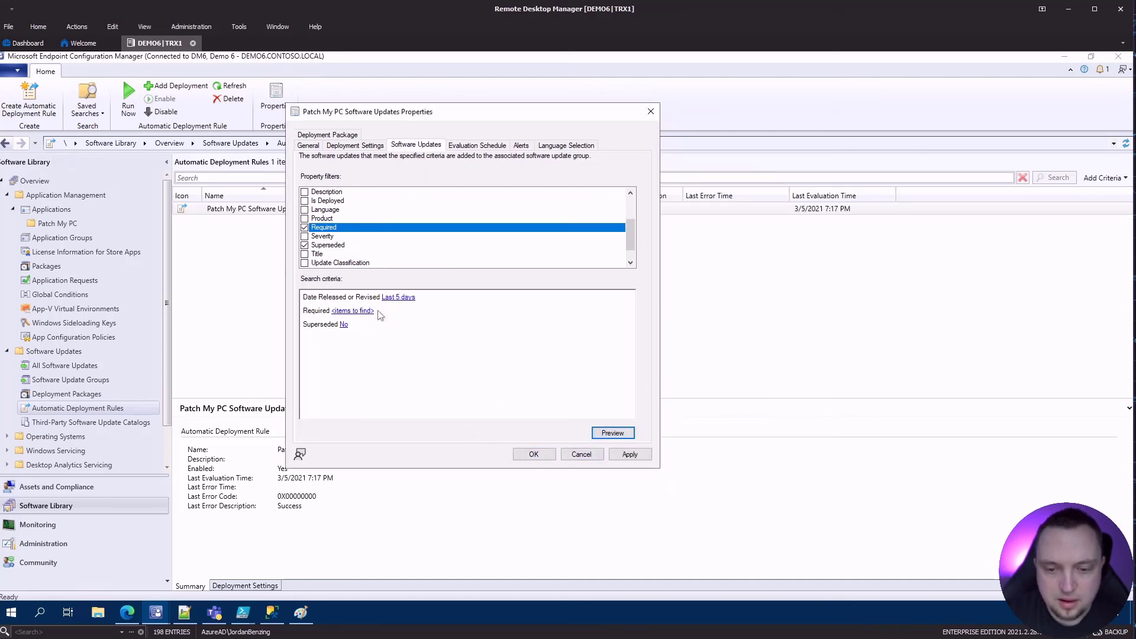
- Set the Required criterion to >=1 and outline the Date Released or Revised and Required criteria with a red annotation rectangle
{"action": "left_click", "coordinate": [351, 147]}
{"action": "left_click", "coordinate": [396, 146]}
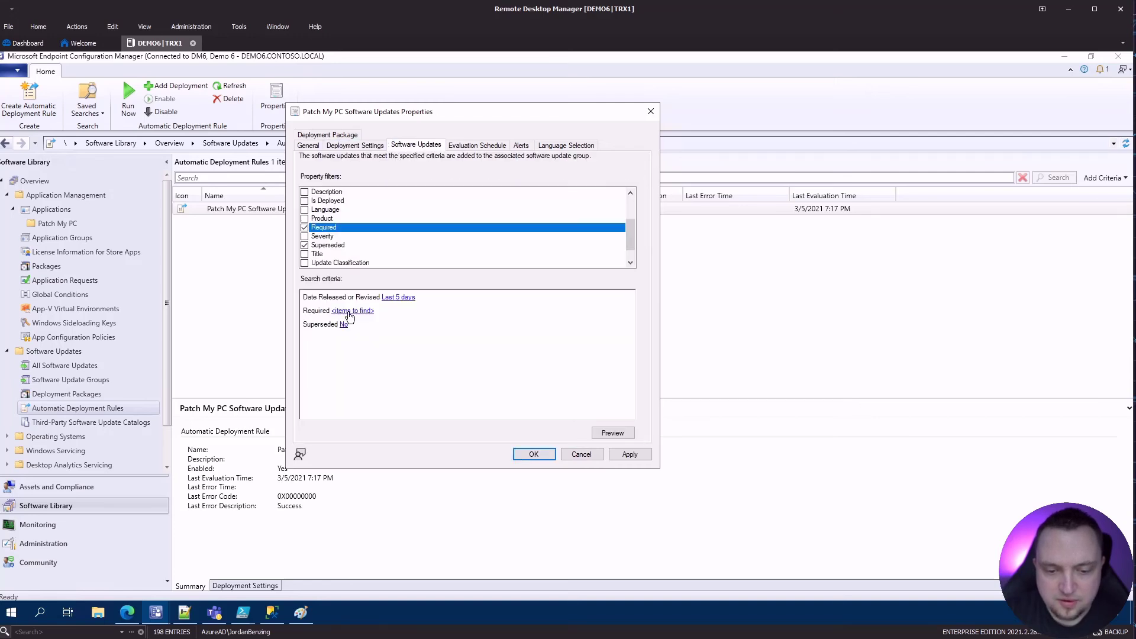
{"action": "left_click", "coordinate": [350, 311]}
{"action": "left_click", "coordinate": [426, 313]}
{"action": "left_click", "coordinate": [680, 313]}
{"action": "left_click", "coordinate": [477, 286]}
{"action": "type", "text": ">=1"}
{"action": "left_click", "coordinate": [681, 287]}
{"action": "left_click", "coordinate": [636, 443]}
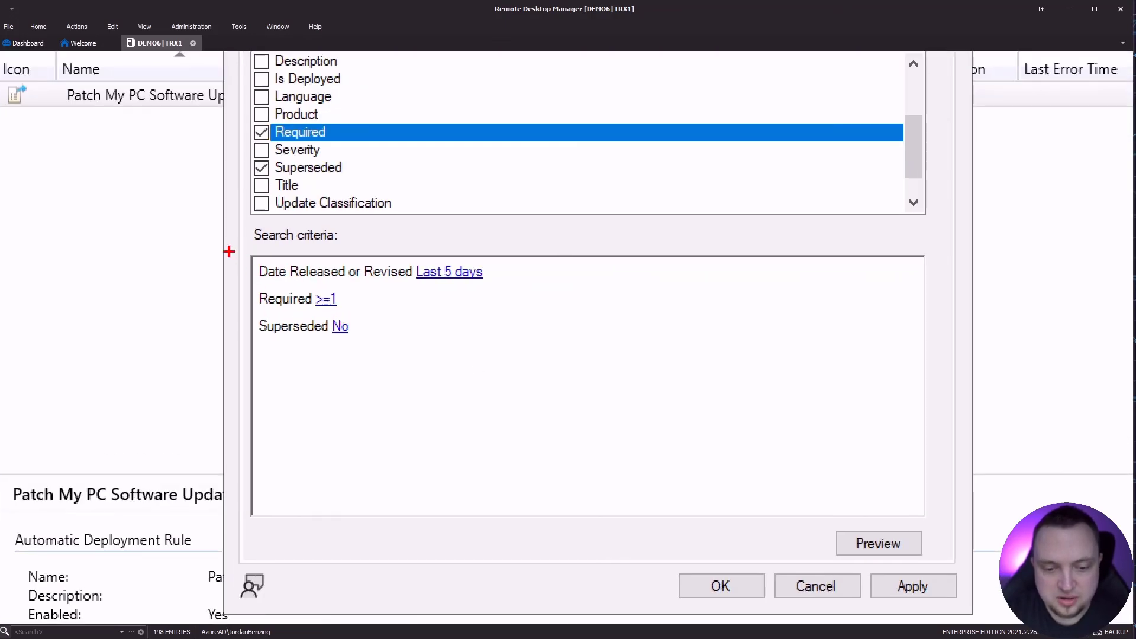
{"action": "mouse_move", "coordinate": [229, 245]}
{"action": "left_mouse_down"}
{"action": "mouse_move", "coordinate": [480, 332]}
{"action": "mouse_move", "coordinate": [564, 320]}
{"action": "mouse_move", "coordinate": [557, 314]}
{"action": "left_mouse_up"}
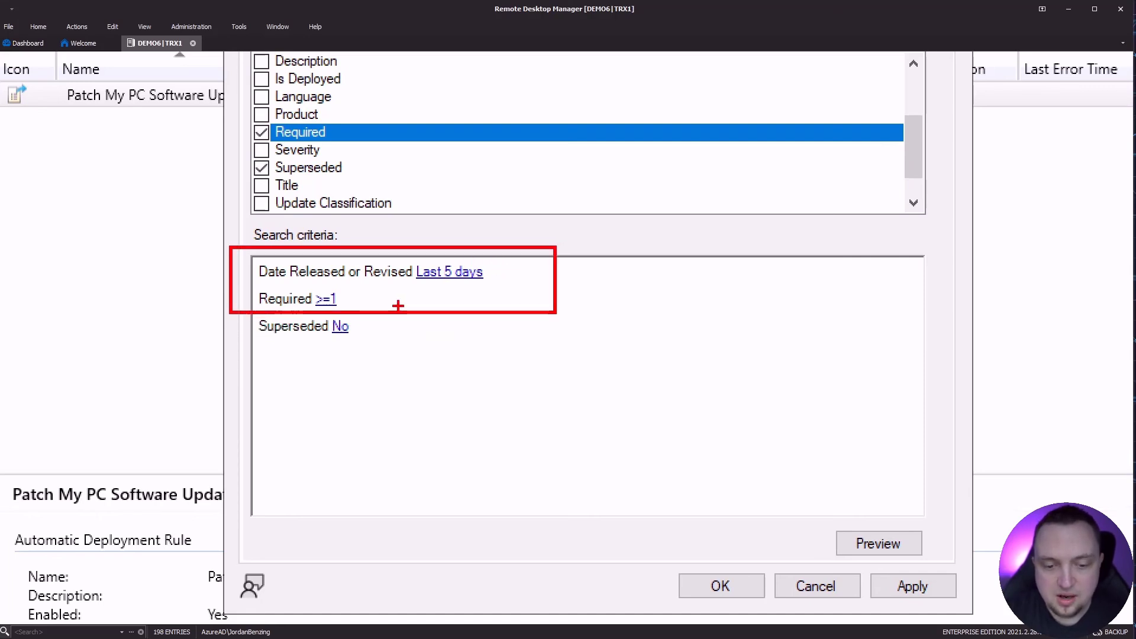